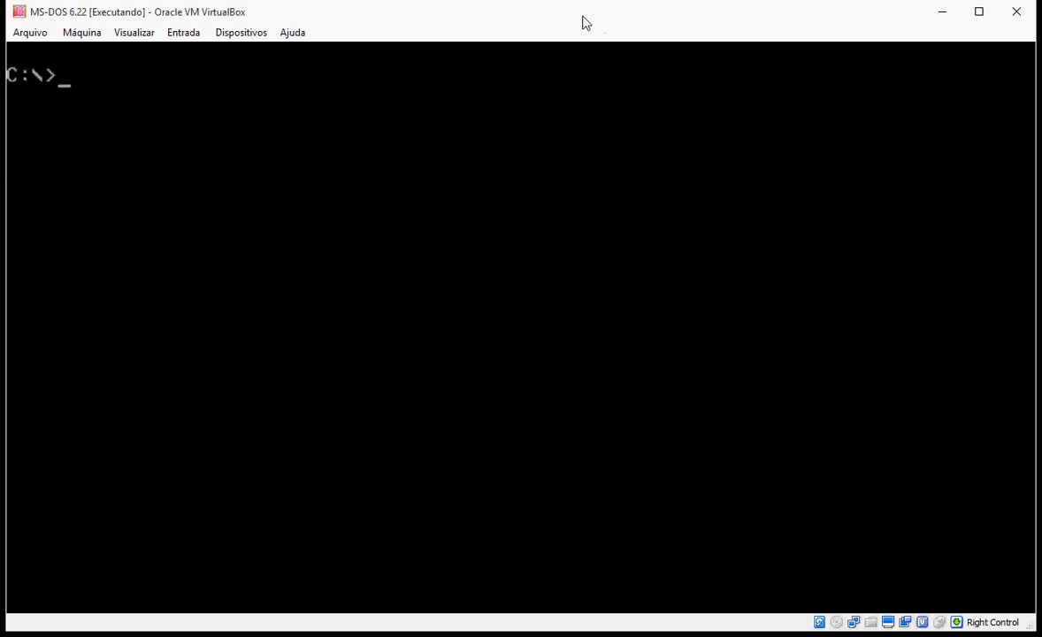
List the root directory of drive C and create a directory named aulacopy in it
type("dir")
key("Return")
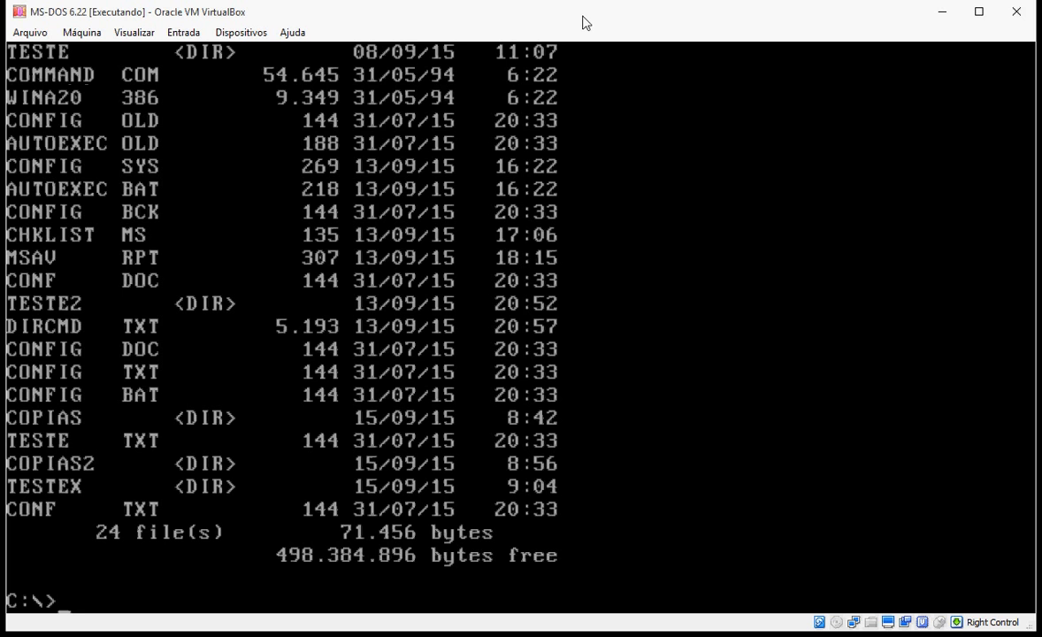
type("md aula")
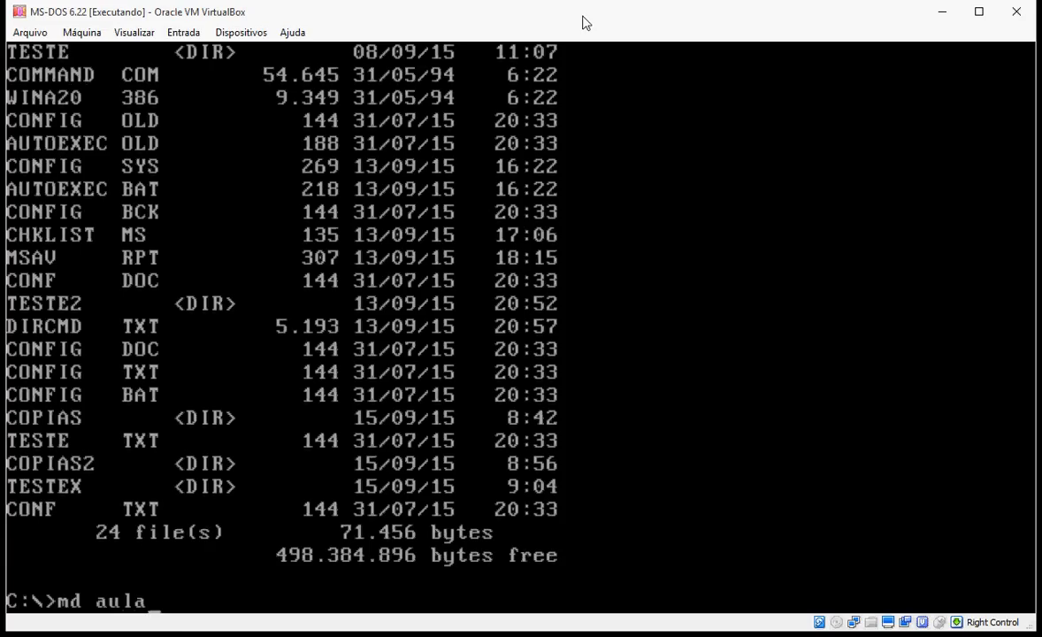
type("cop")
type("y")
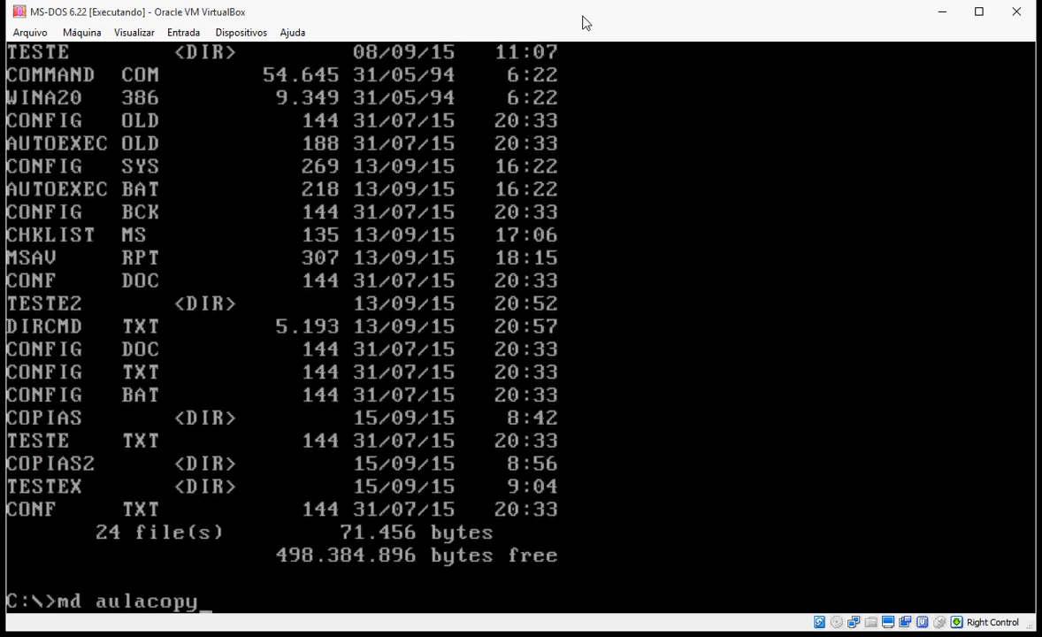
key("Return")
List the root directory again and the contents of the new aulacopy directory
type("dir")
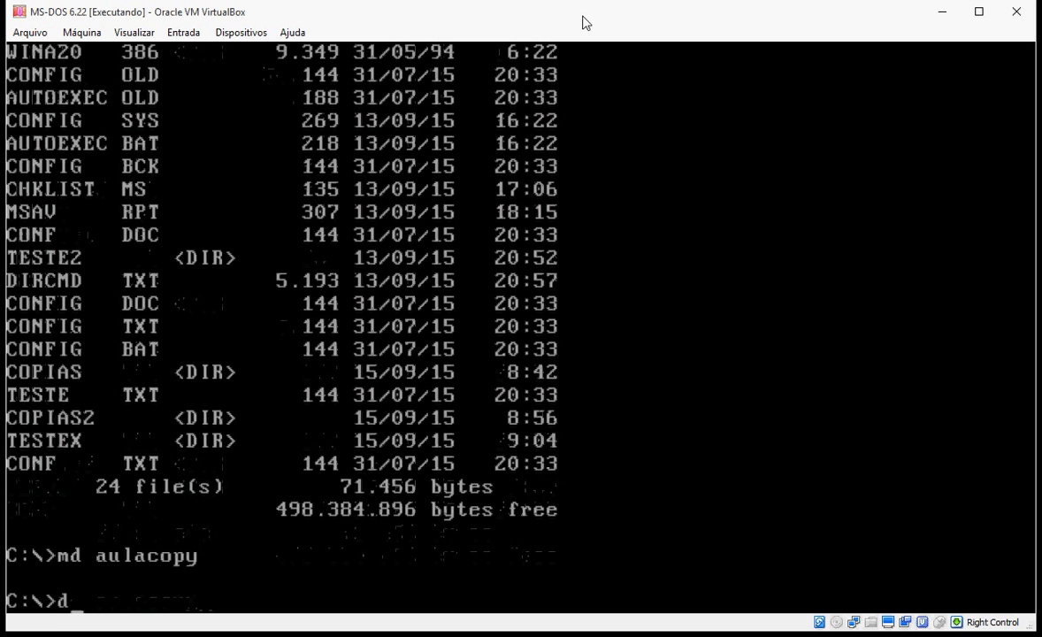
key("Return")
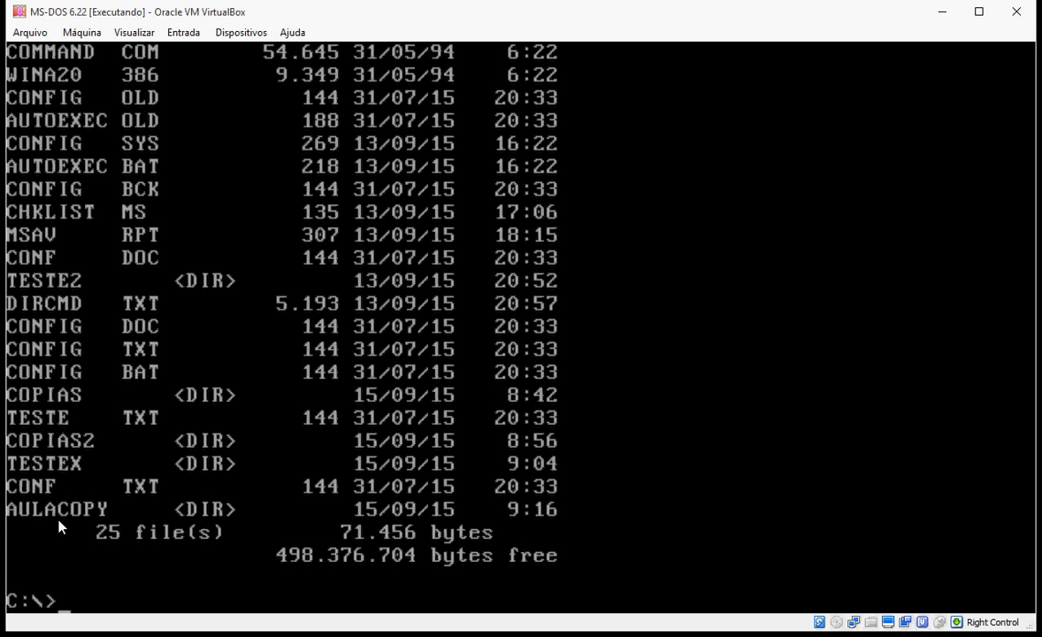
type("dir aulacopy")
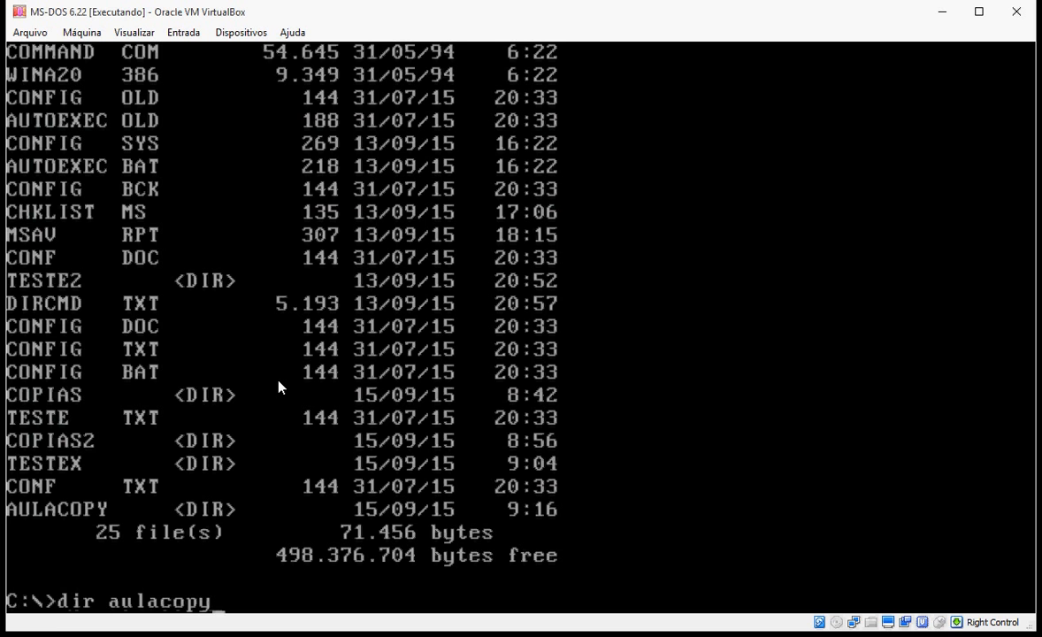
key("Return")
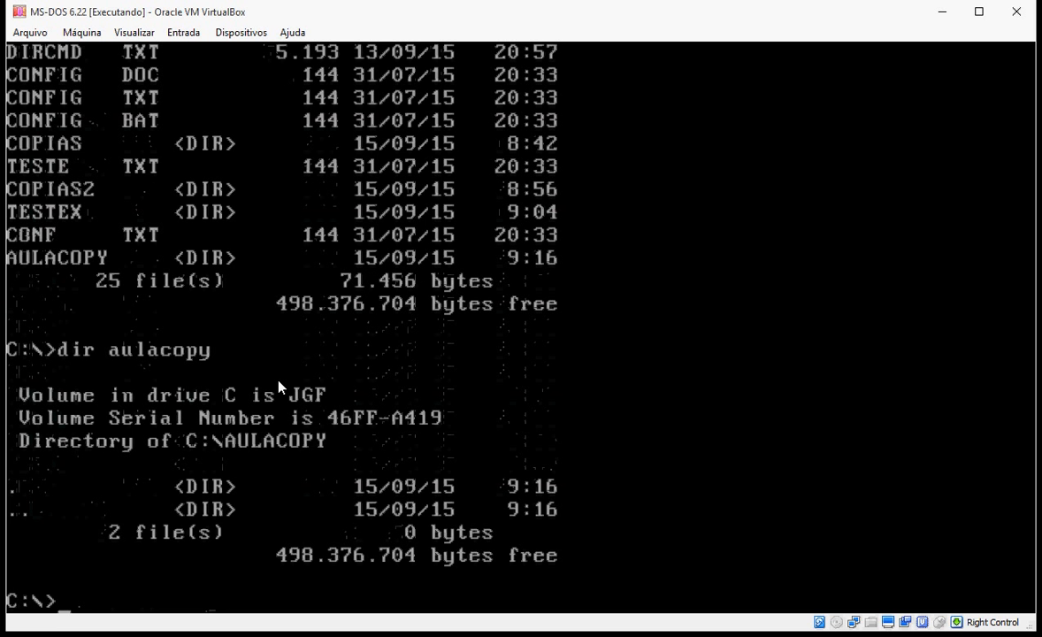
Copy the file conf.txt from the root directory into C:\aulacopy, keeping its name
type("copy conf")
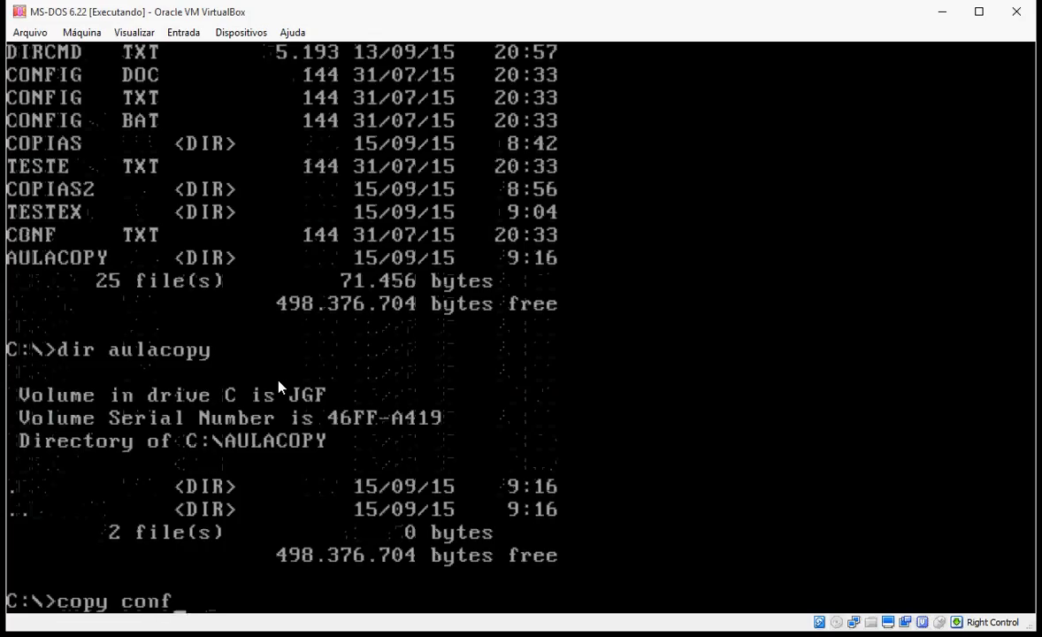
type(".txt ")
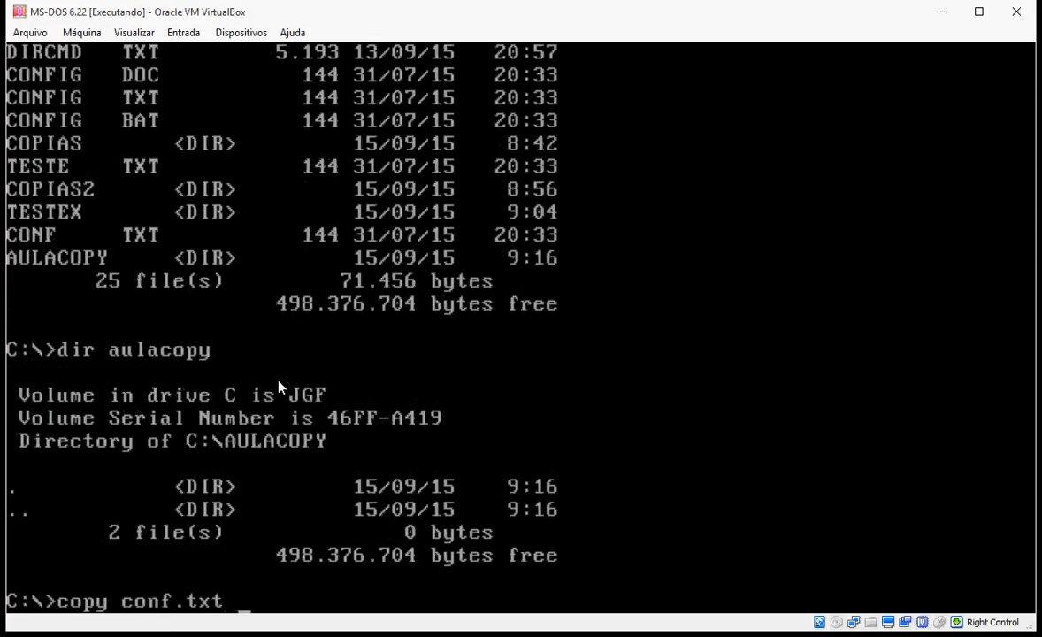
type("aula")
key("BackSpace")
key("BackSpace")
key("BackSpace")
key("BackSpace")
type("C:\\aulacopy")
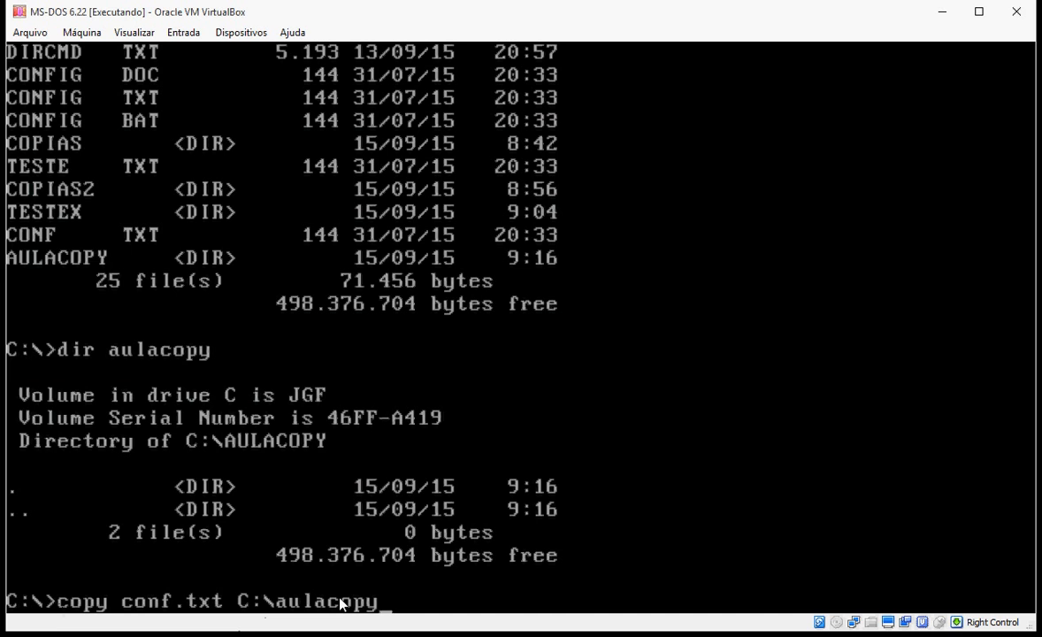
key("Return")
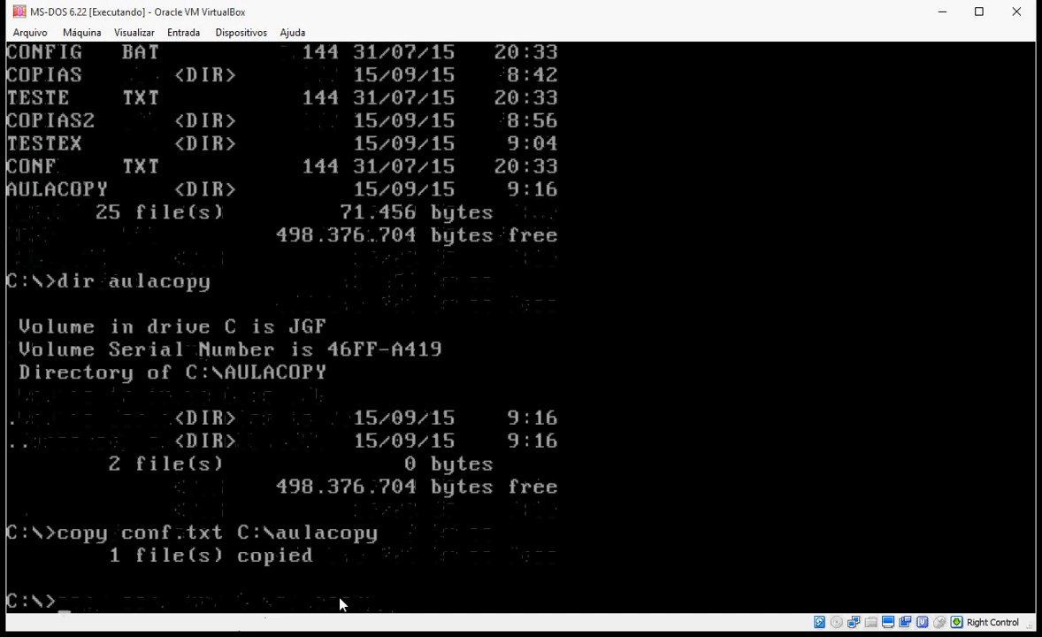
List the contents of the aulacopy directory to check the copied file
type("dir")
type("C:")
key("BackSpace")
key("BackSpace")
type("aulacp")
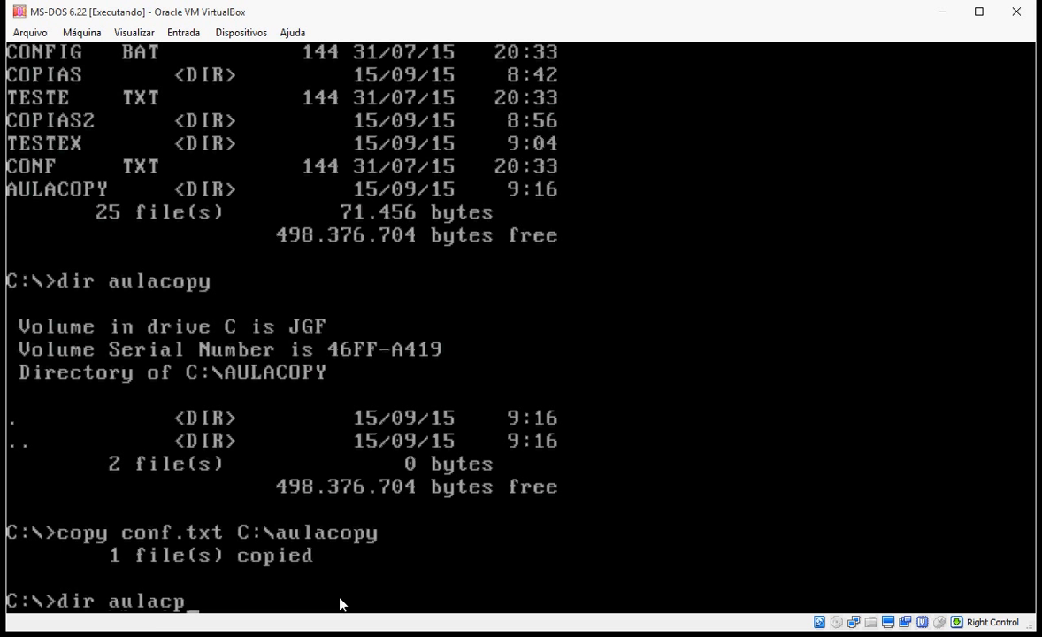
key("BackSpace")
type("opy")
key("Return")
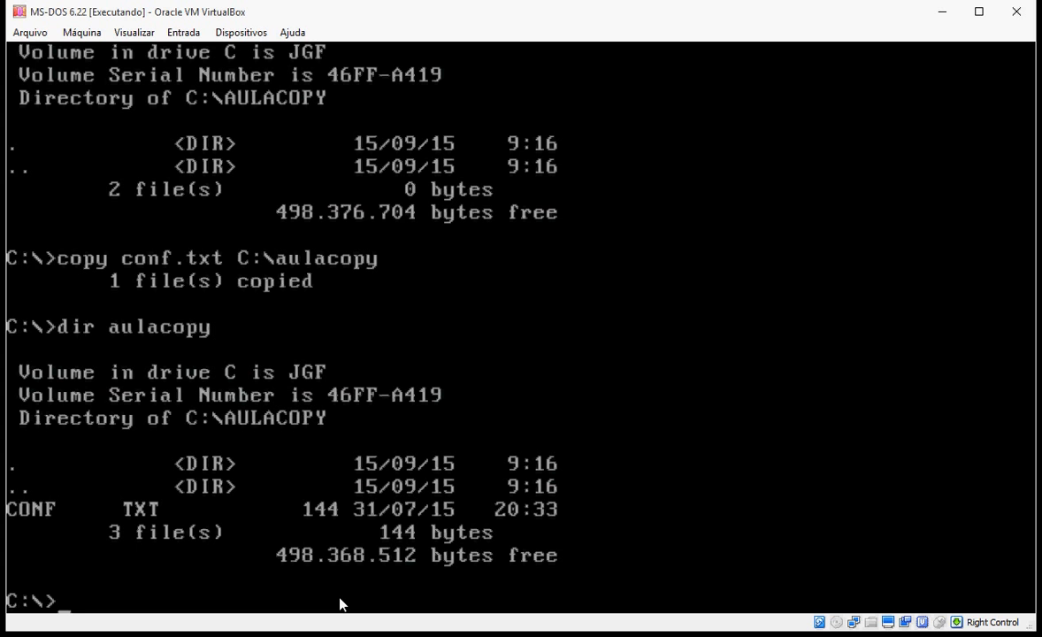
Copy conf.txt into the aulacopy directory under the new name, using C:\aulacopy\confi.txt as the destination
type("copy co")
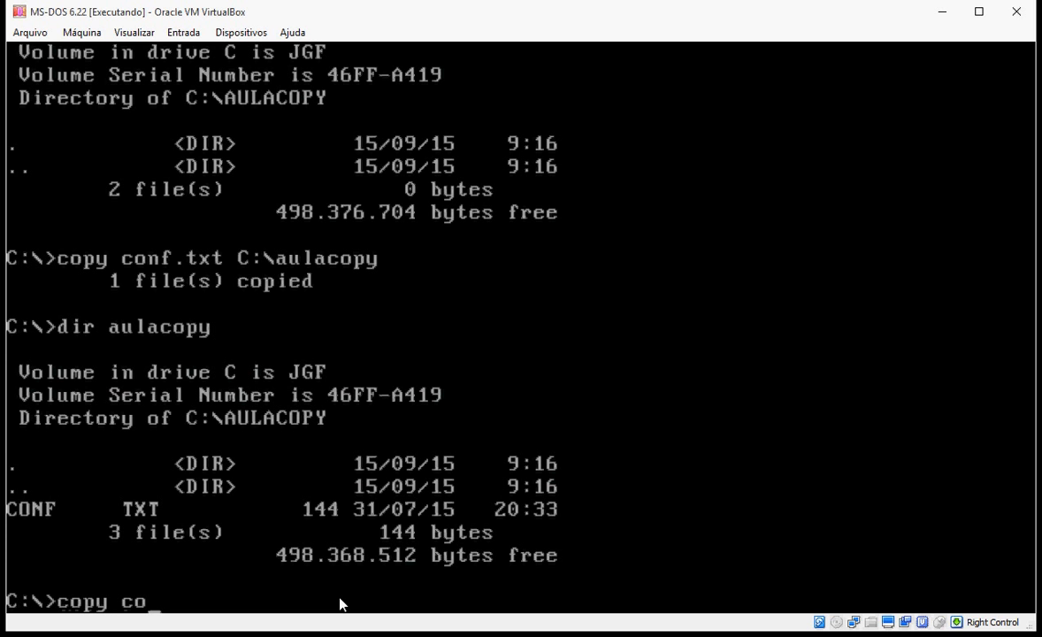
type("nfi.txt")
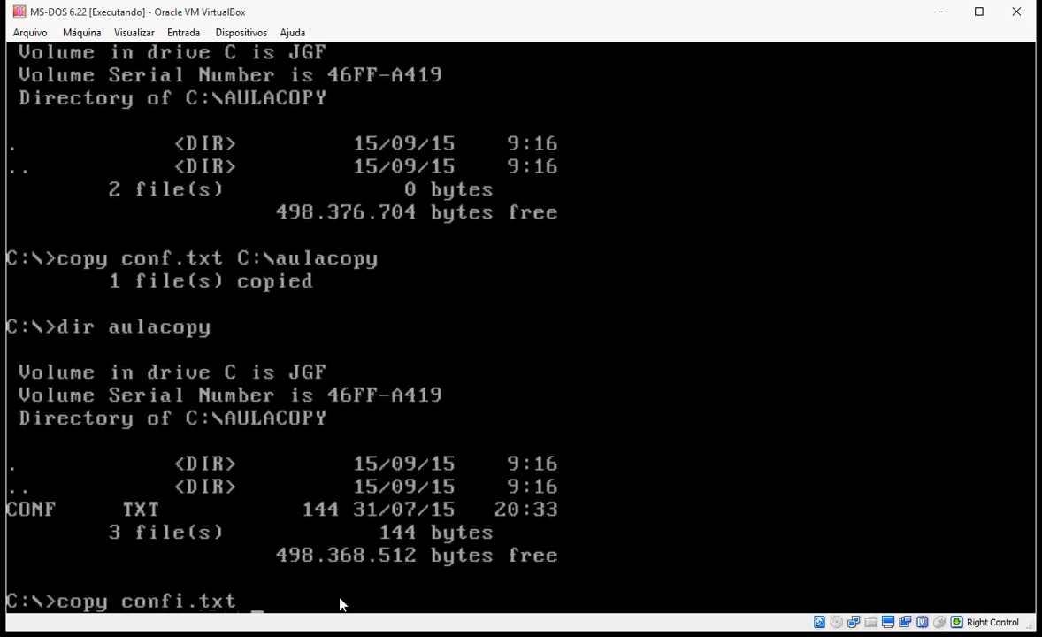
type(" C:\\aulacopy\\")
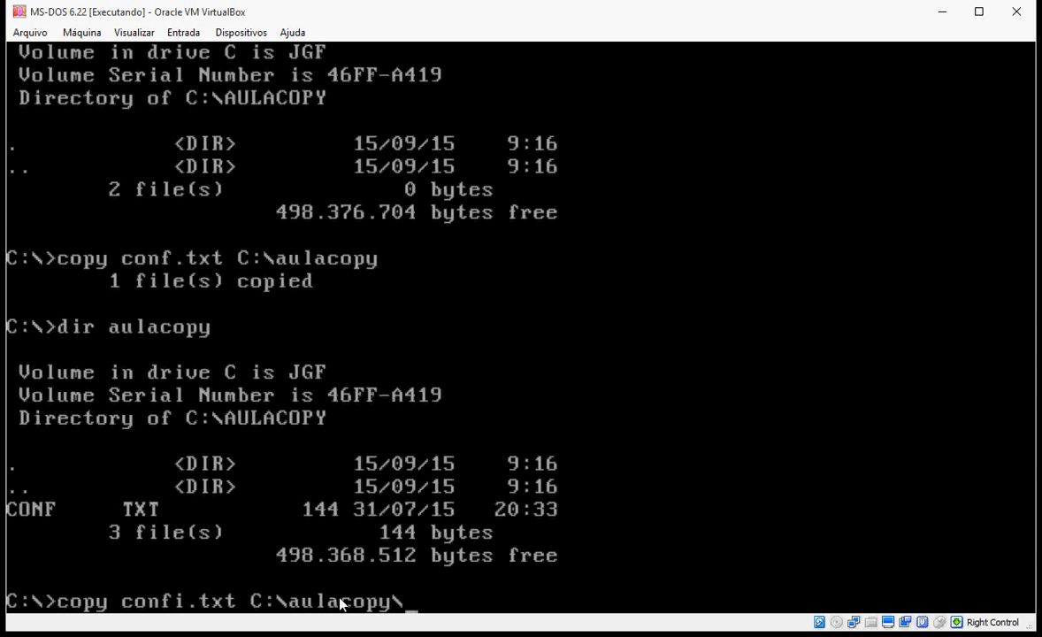
key("BackSpace")
key("BackSpace")
key("BackSpace")
key("BackSpace")
key("BackSpace")
key("BackSpace")
key("BackSpace")
key("BackSpace")
key("BackSpace")
key("BackSpace")
key("BackSpace")
key("BackSpace")
key("BackSpace")
key("BackSpace")
key("BackSpace")
key("BackSpace")
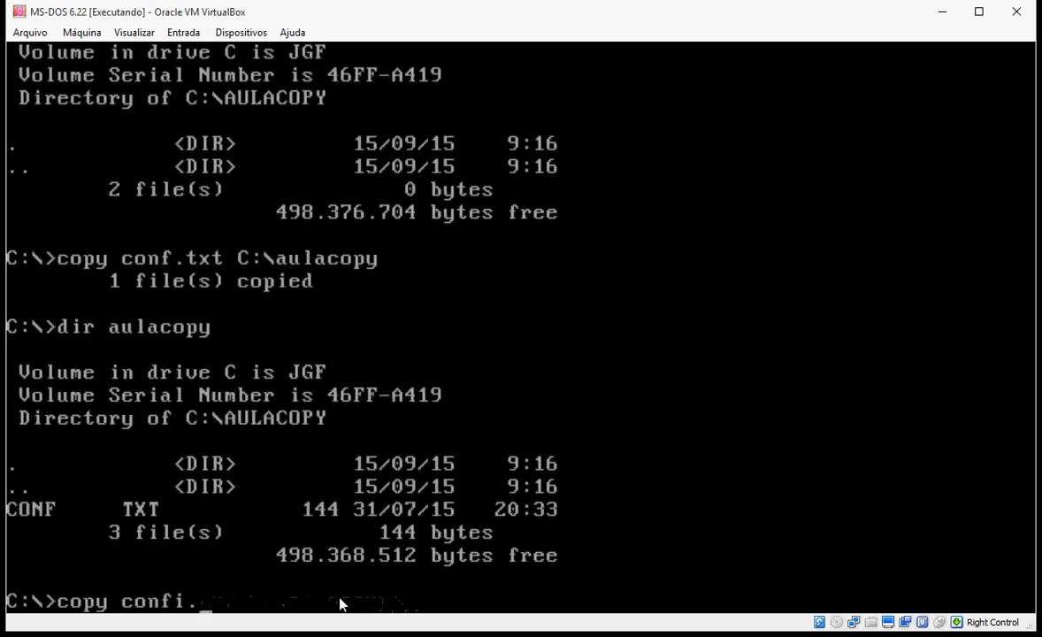
key("BackSpace")
key("BackSpace")
type(".txt C:\\")
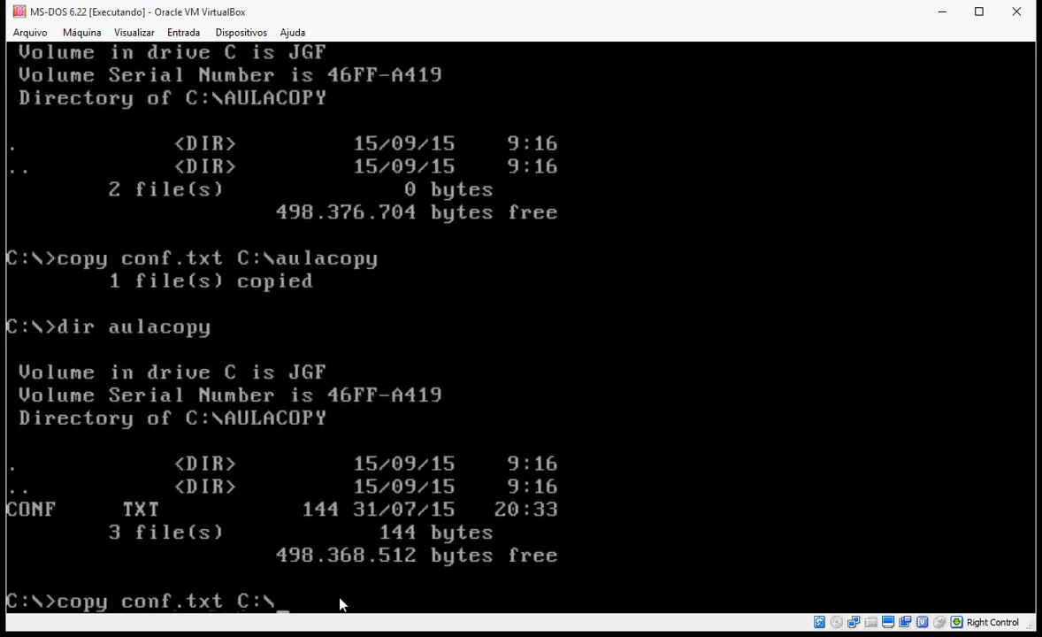
type("c")
key("BackSpace")
type("aulacopy\\")
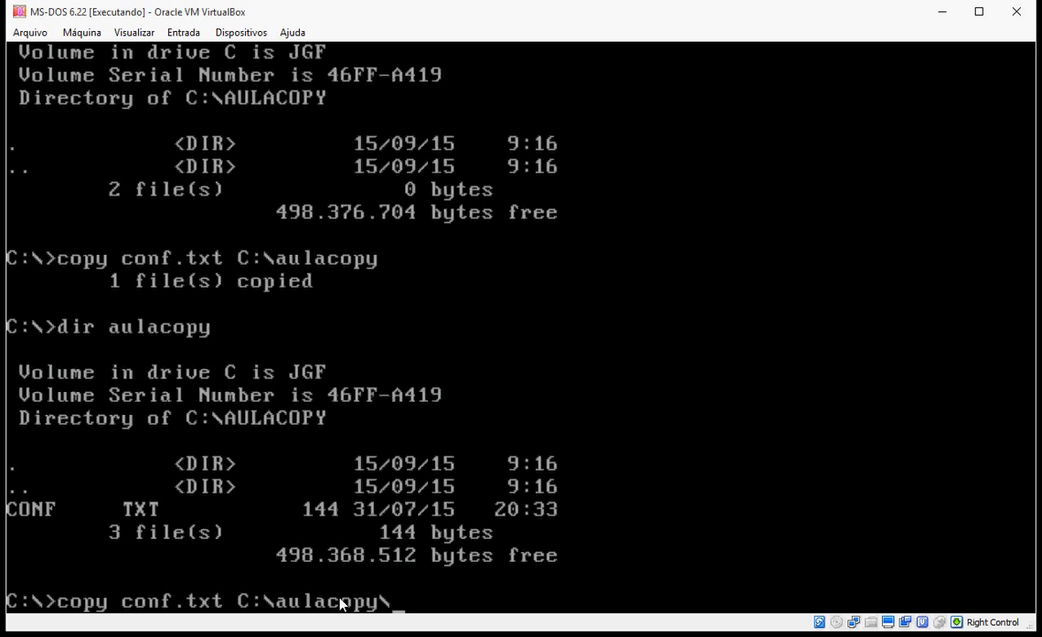
type("confi.txt")
key("Return")
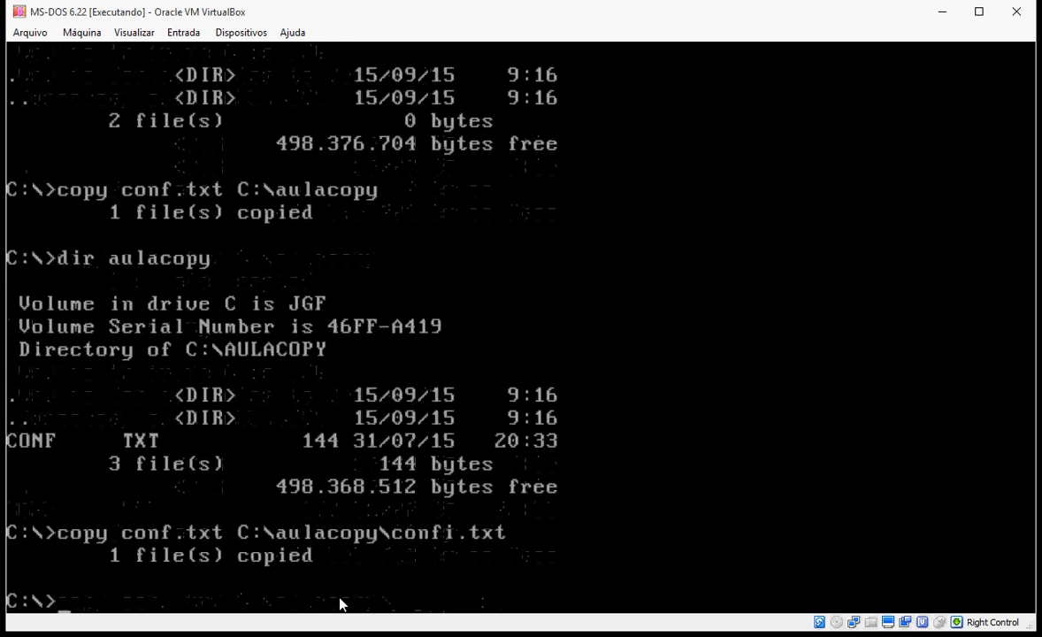
List the root directory and the aulacopy directory to check the renamed copy
type("dir")
key("Return")
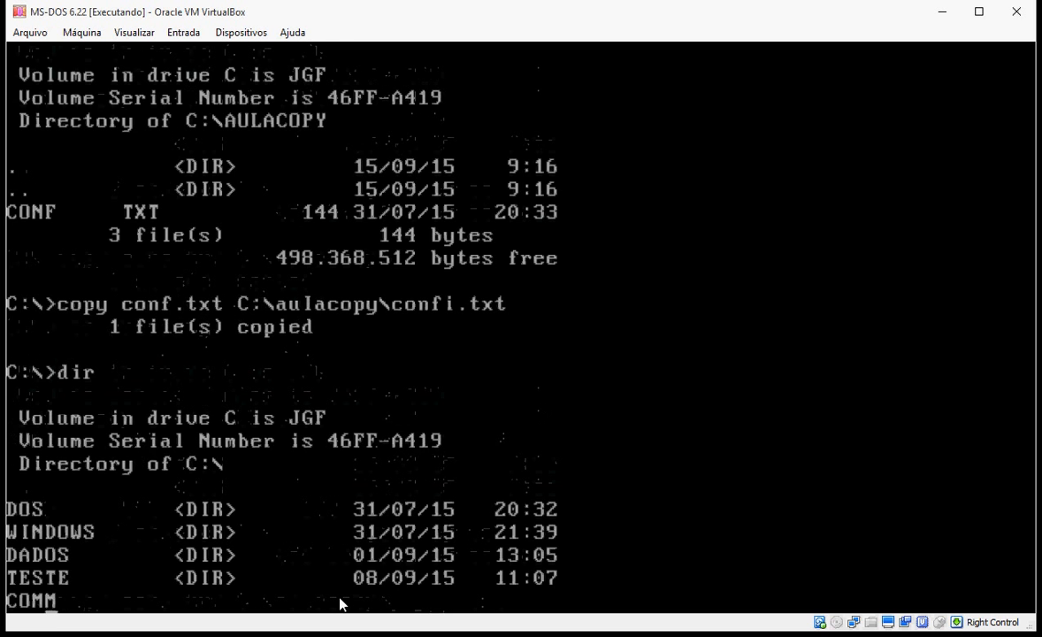
type("dir ")
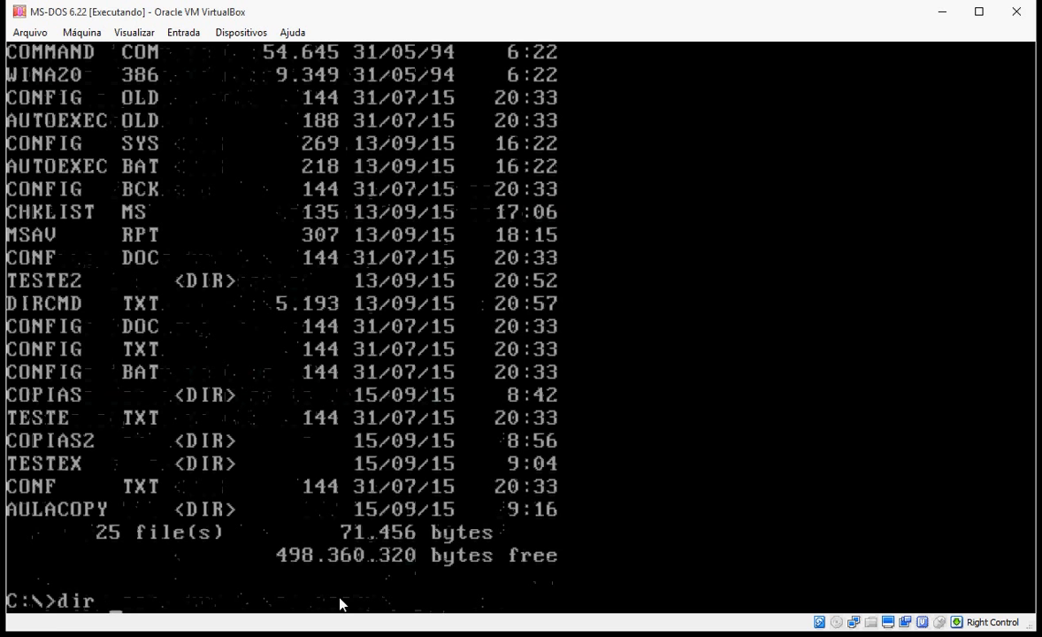
type("aulacopy")
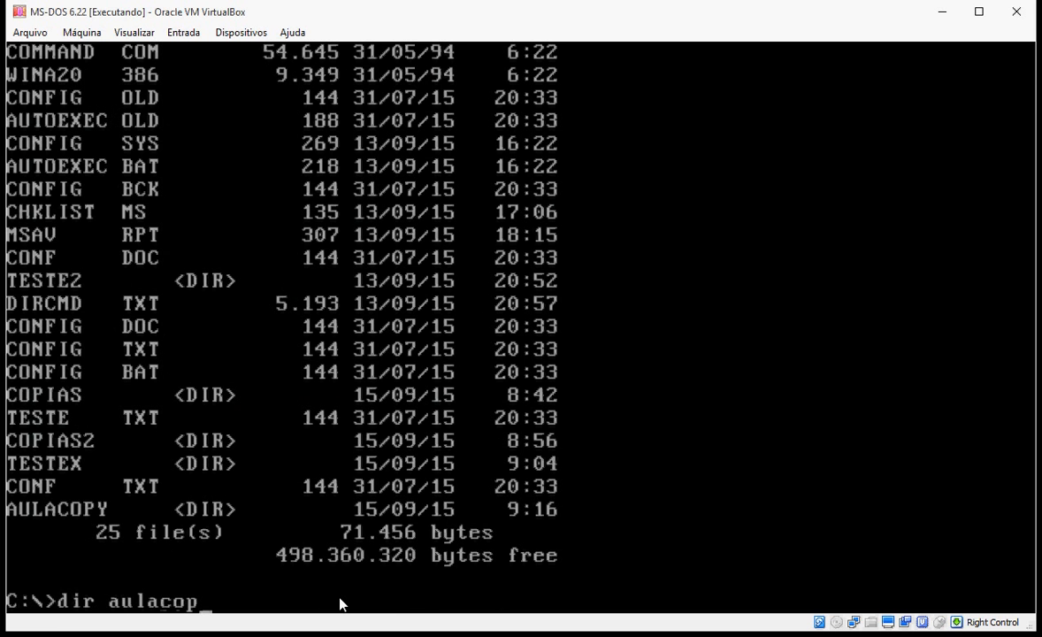
key("Return")
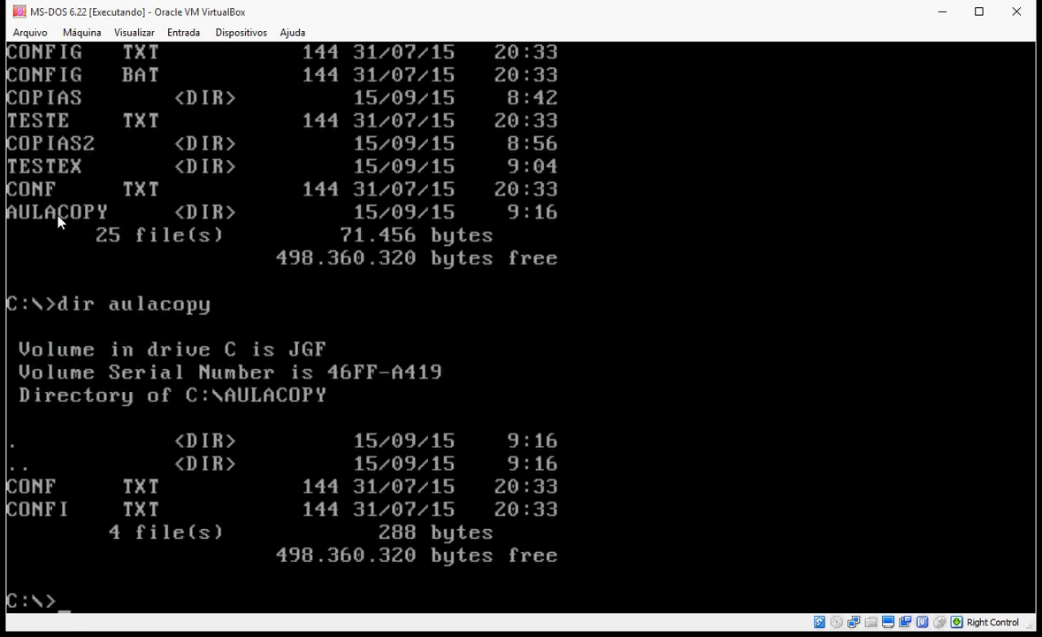
type("xcopy")
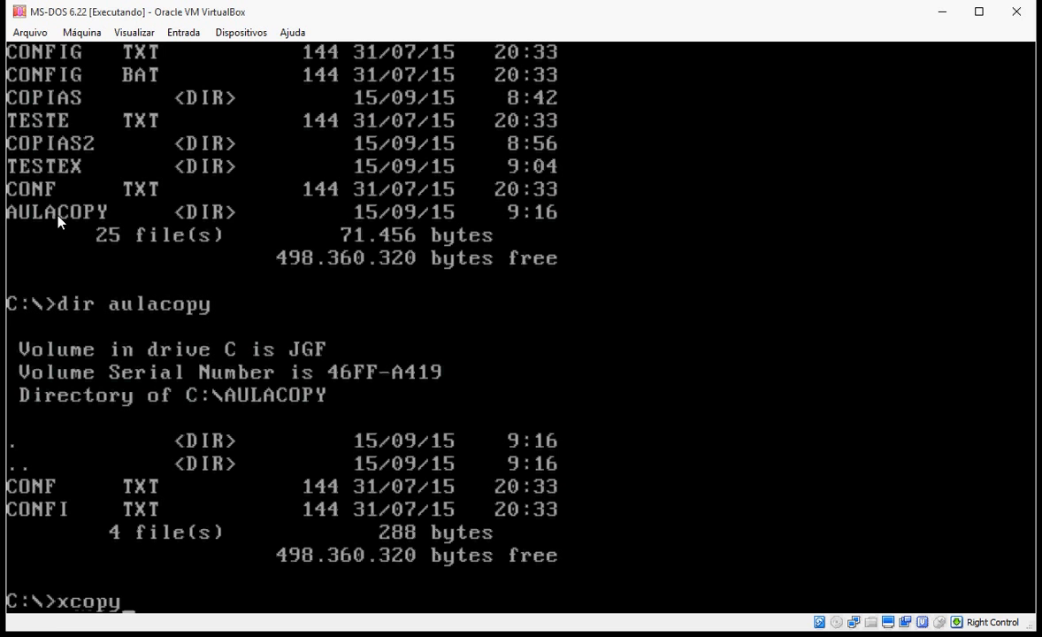
key("BackSpace")
key("BackSpace")
key("BackSpace")
key("BackSpace")
key("BackSpace")
List the root directory, then enter the copias2 directory and list its contents
type("dir")
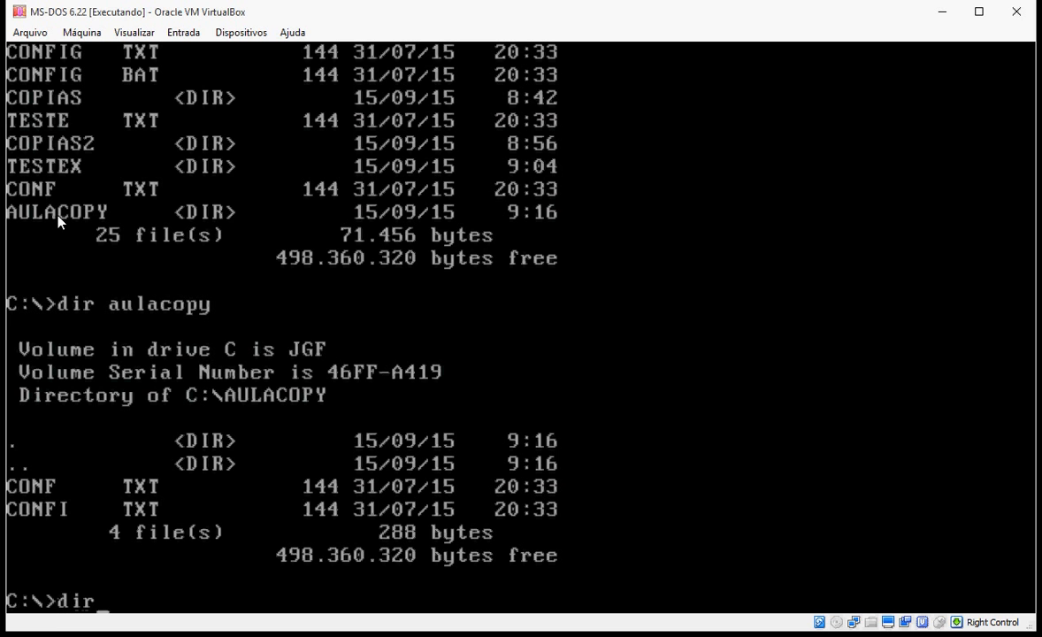
key("Return")
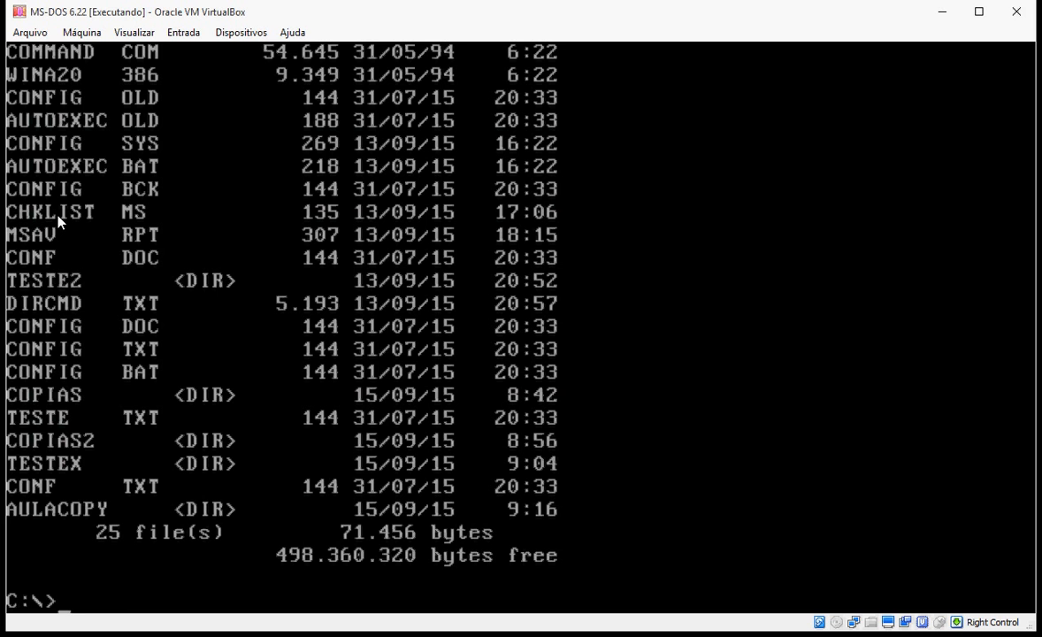
type("cd copias2")
key("Return")
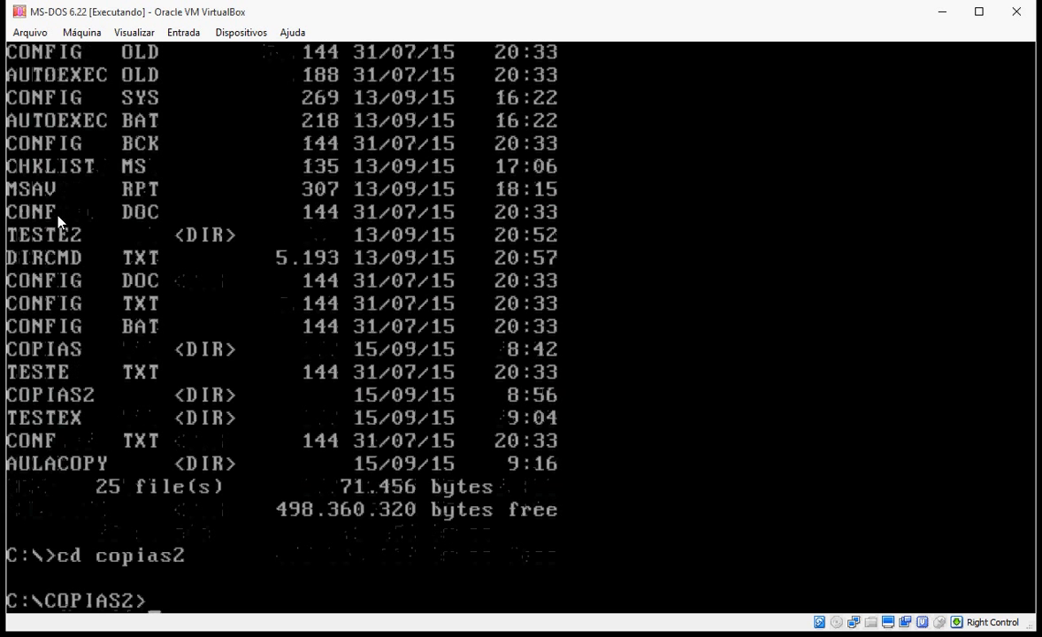
type("dir")
key("Return")
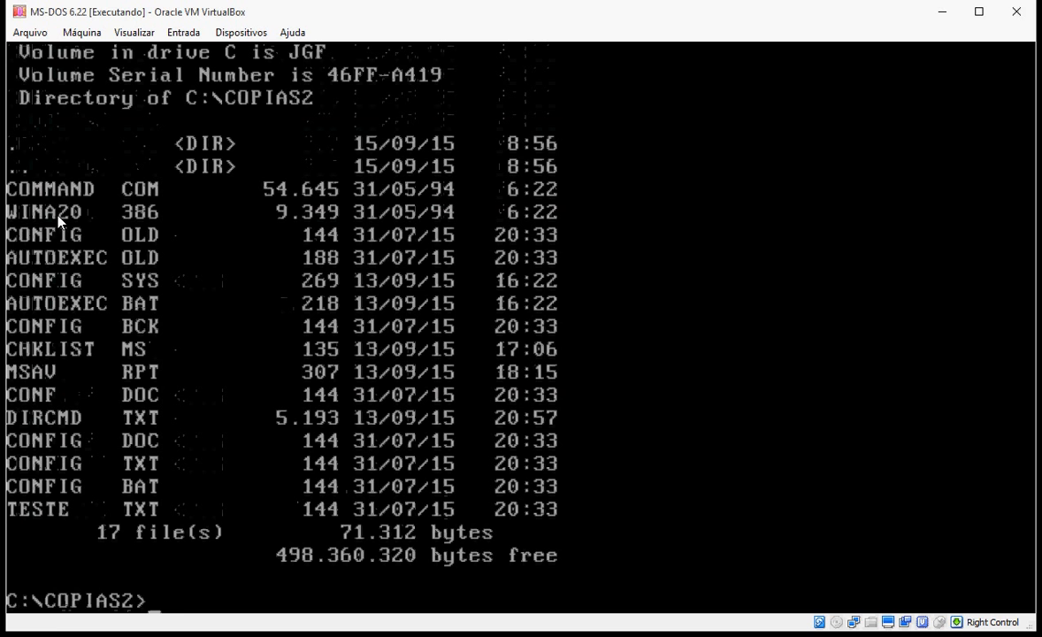
Return to the root directory from copias2 and list its contents
type("cd..")
key("Return")
type("dir")
key("Return")
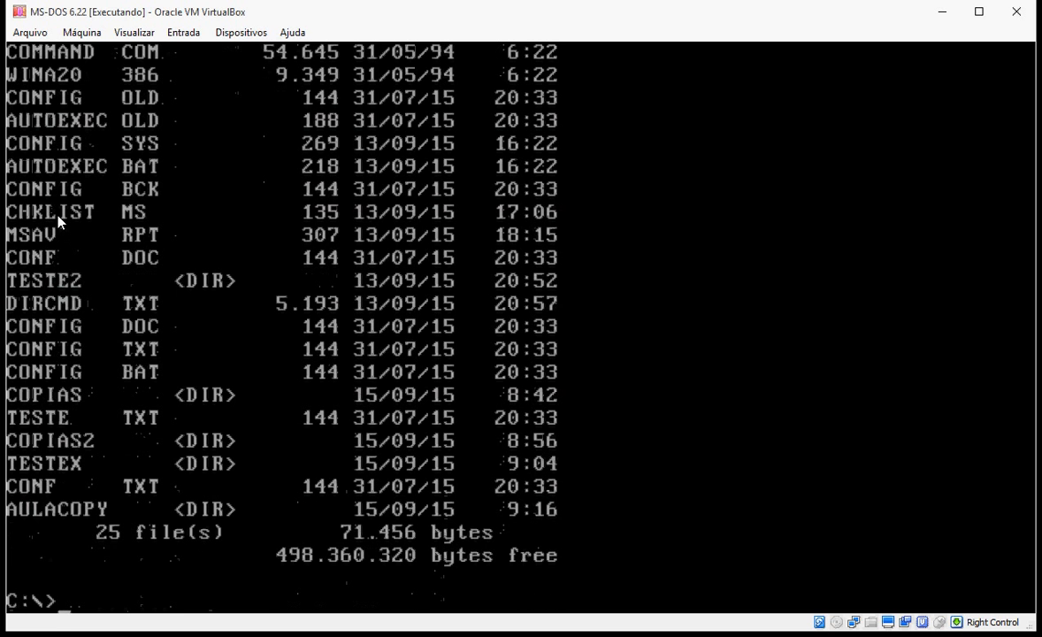
Change to the dados directory and list its files and subdirectories
type("cd dados")
key("Return")
type("dir")
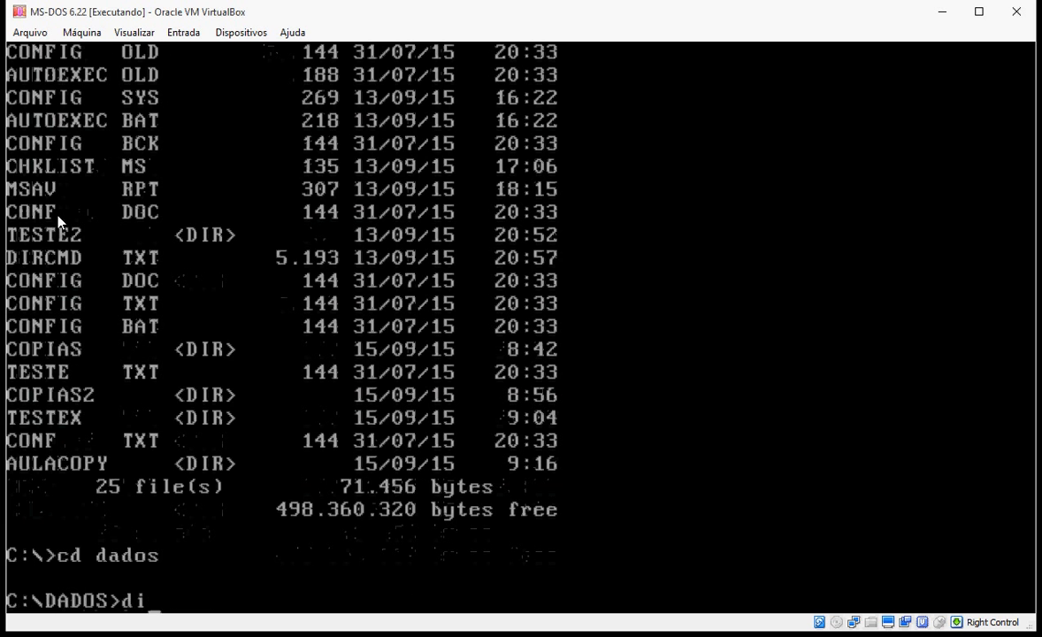
key("Return")
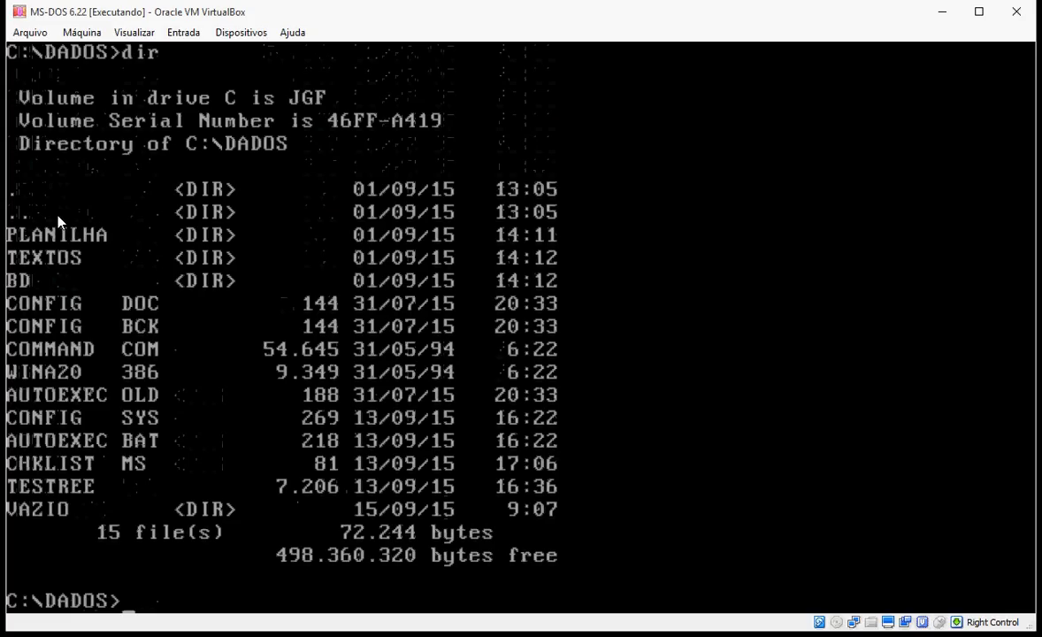
Copy all files (*.*) of the dados directory to C:\aulacopy with xcopy, without any switches
type("xcopy")
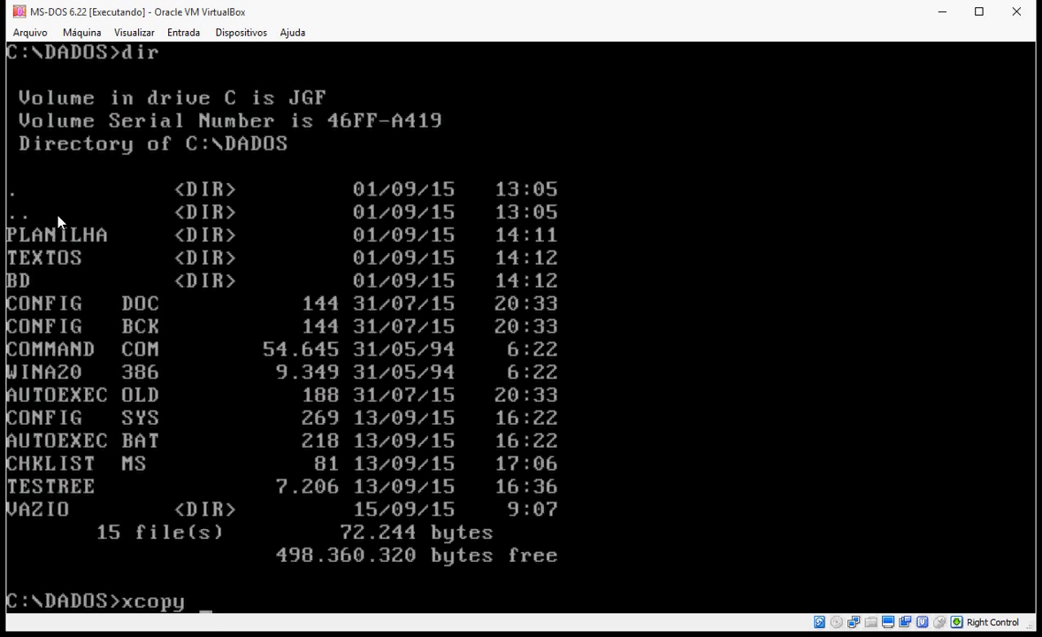
type("*.*")
type("C:\\aulacopy")
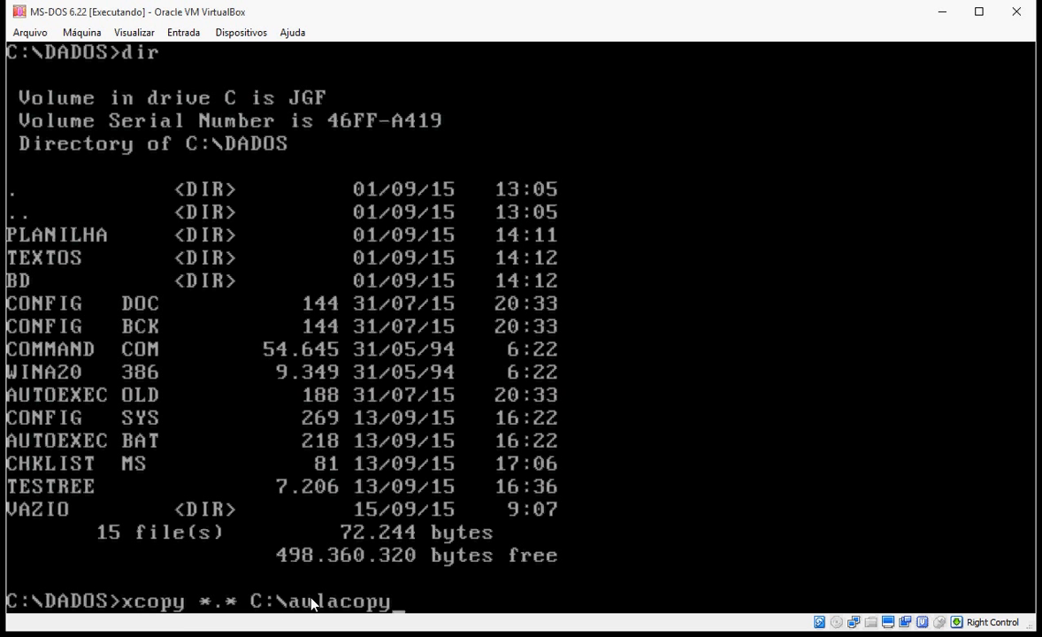
key("Return")
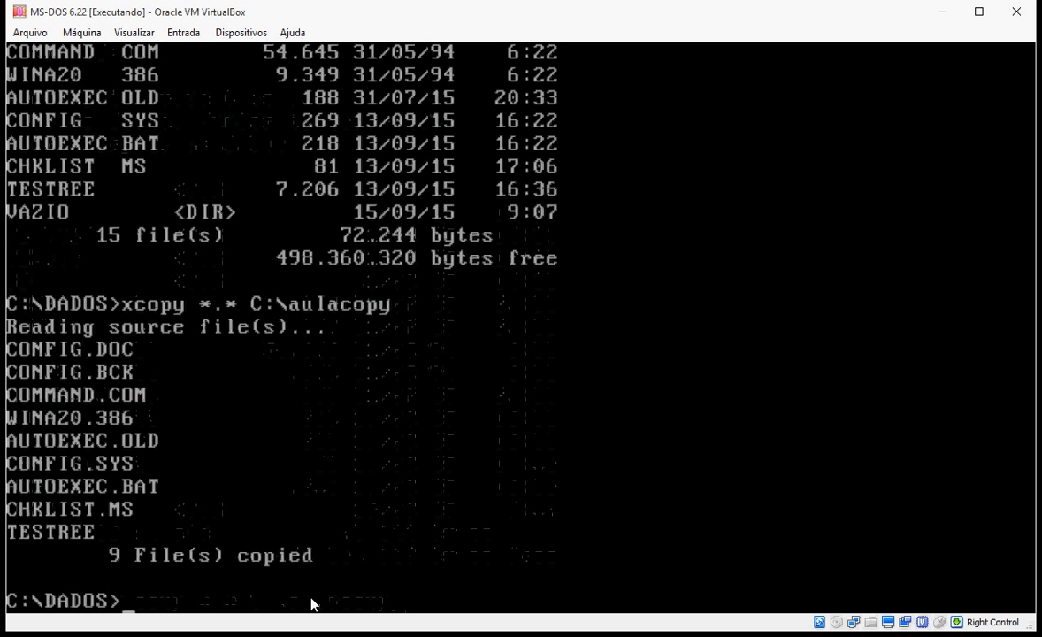
List the contents of C:\aulacopy, then list the current dados directory for comparison
type("dir C:\\au")
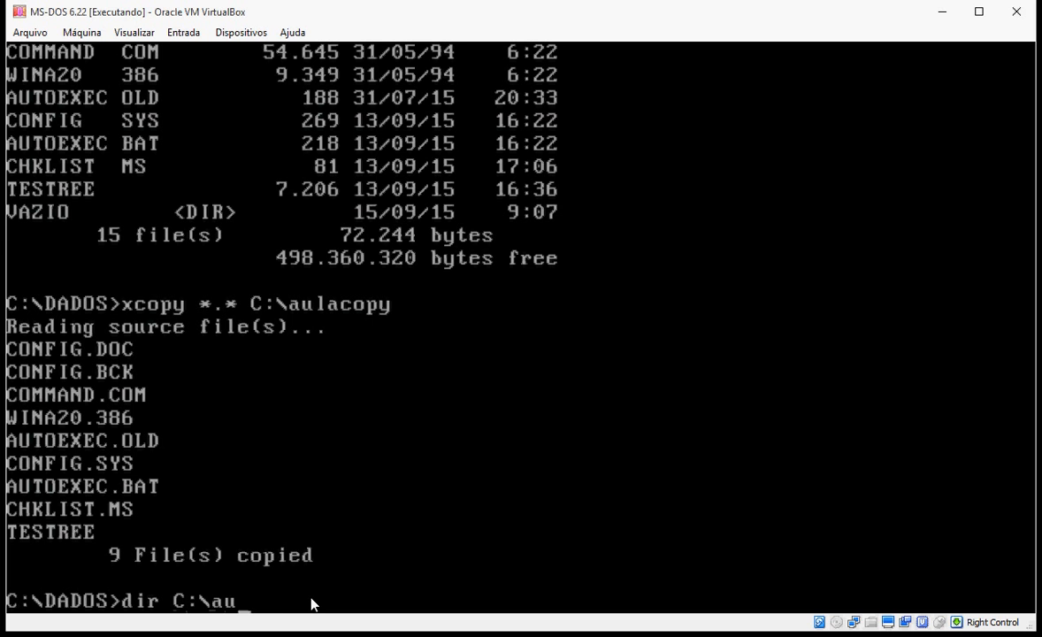
type("lacopy")
key("Return")
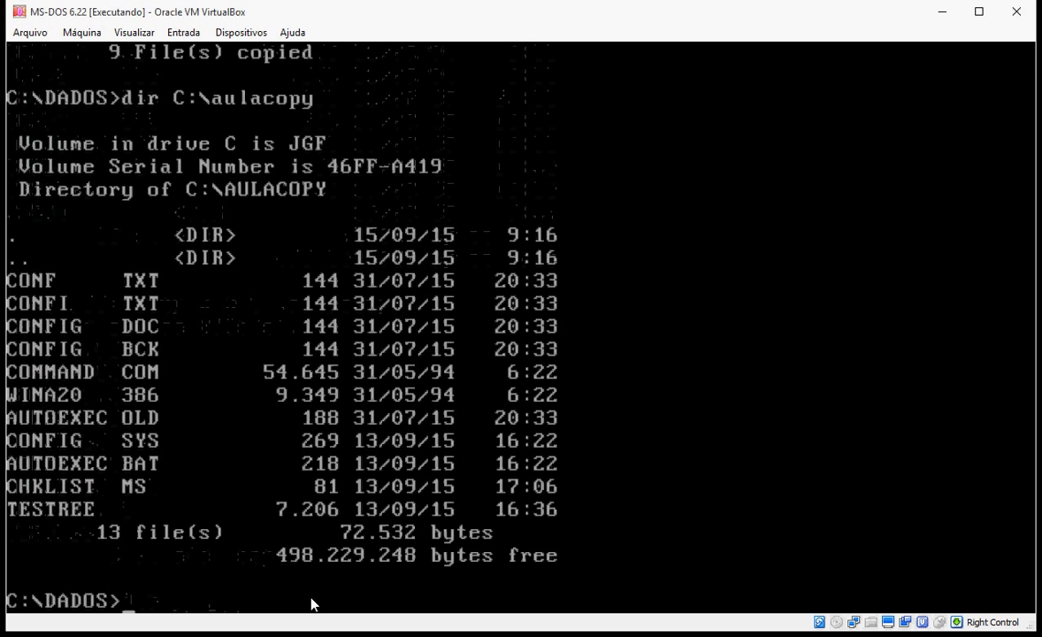
type("dir")
key("Return")
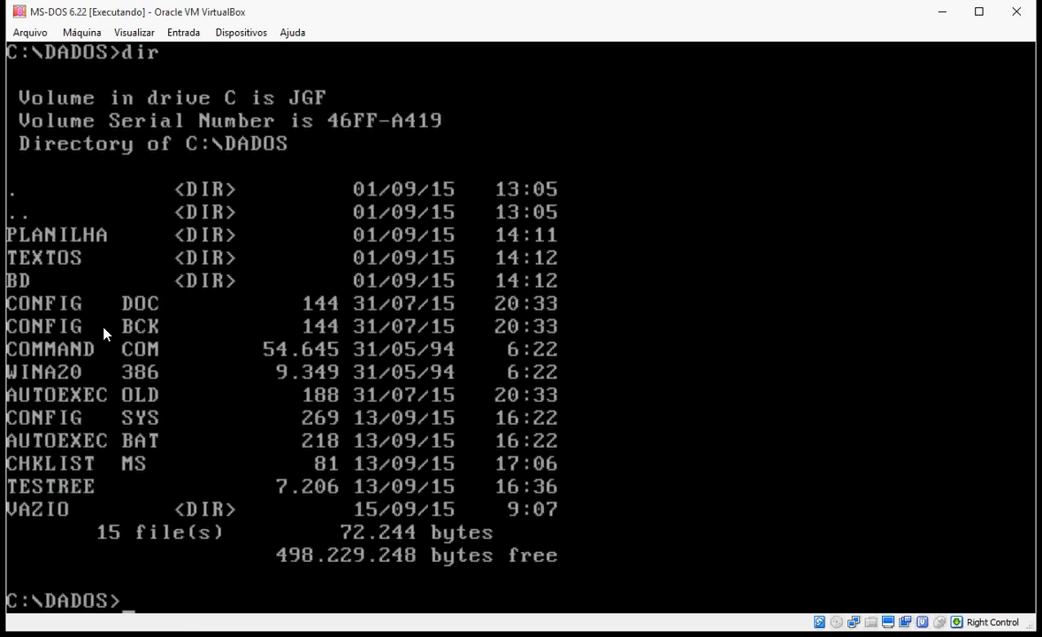
Copy all files (*.*) of dados and its non-empty subdirectories to C:\aulacopy with xcopy /s, overwriting all existing files
type("xcopy")
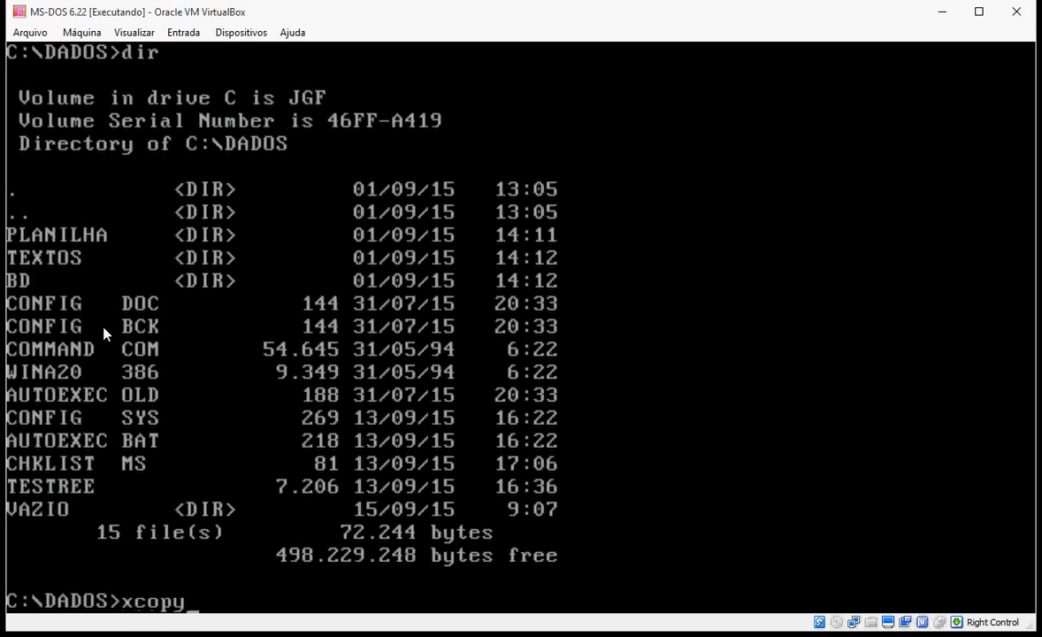
type(" *.* C:\\aula")
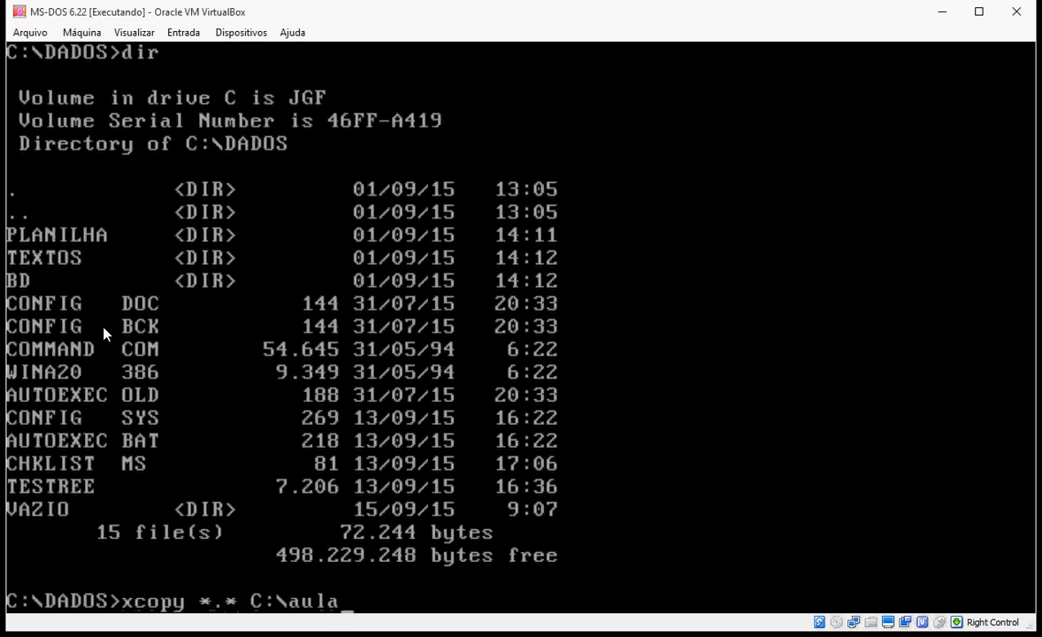
type("copy ")
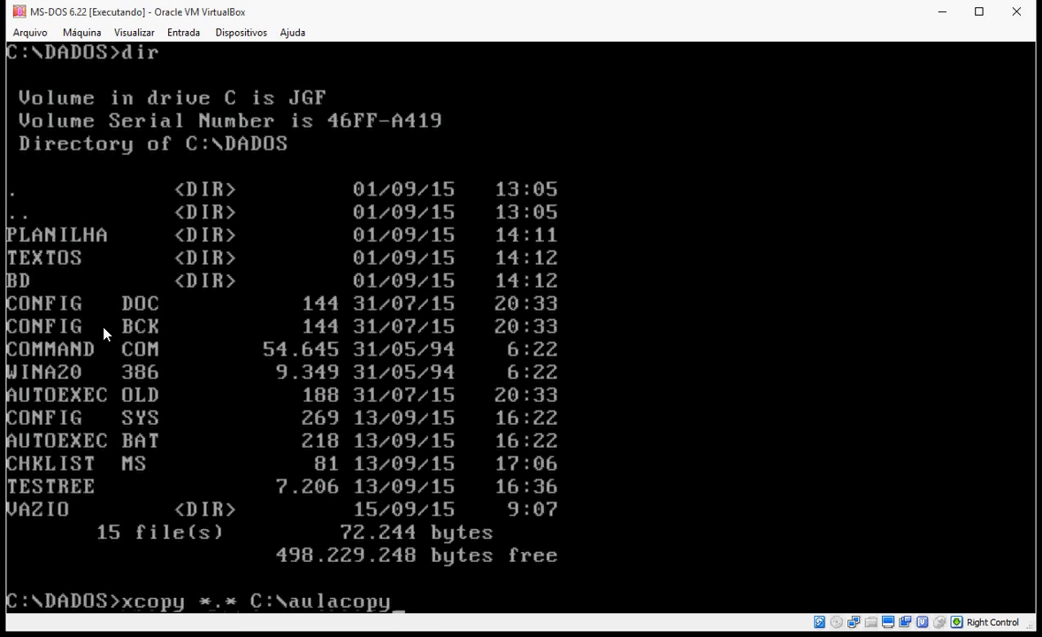
type("/s")
key("Return")
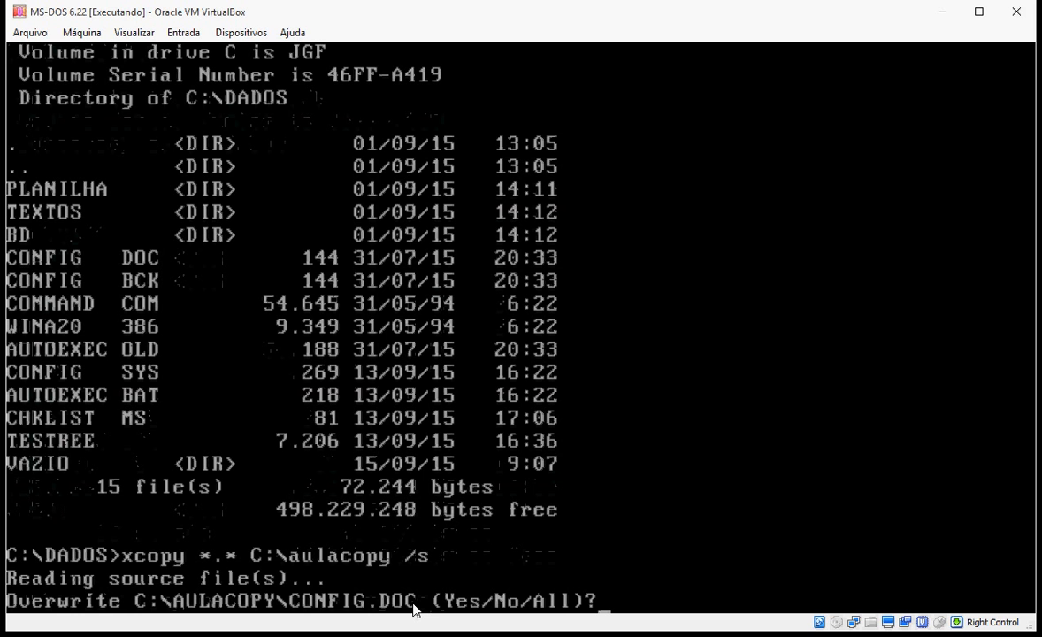
type("a")
key("Return")
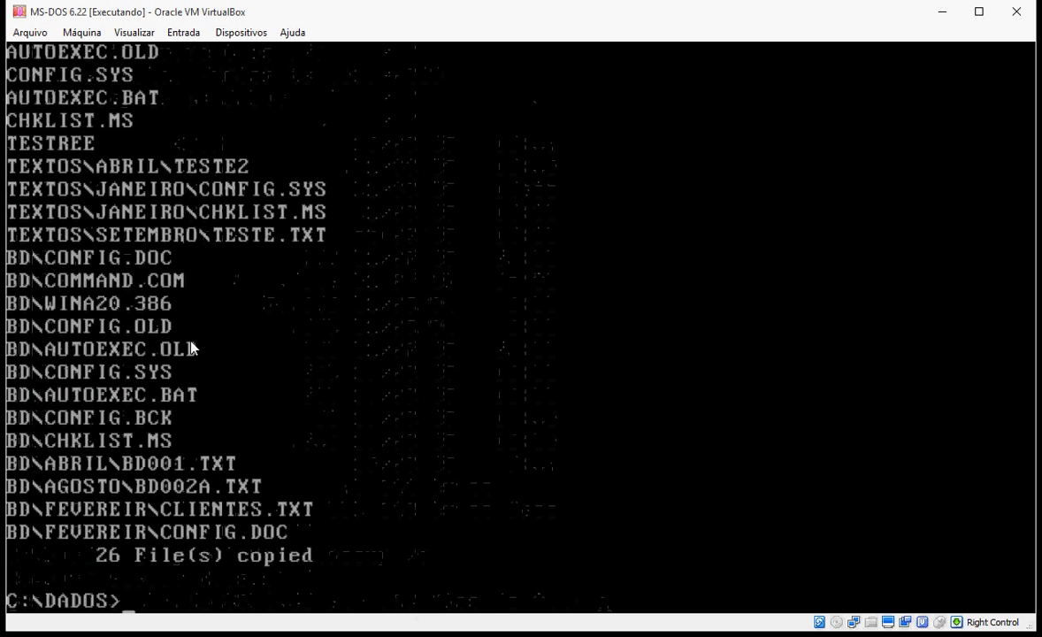
List the contents of C:\aulacopy to check the copied subdirectories
type("dir")
type(" C:\\")
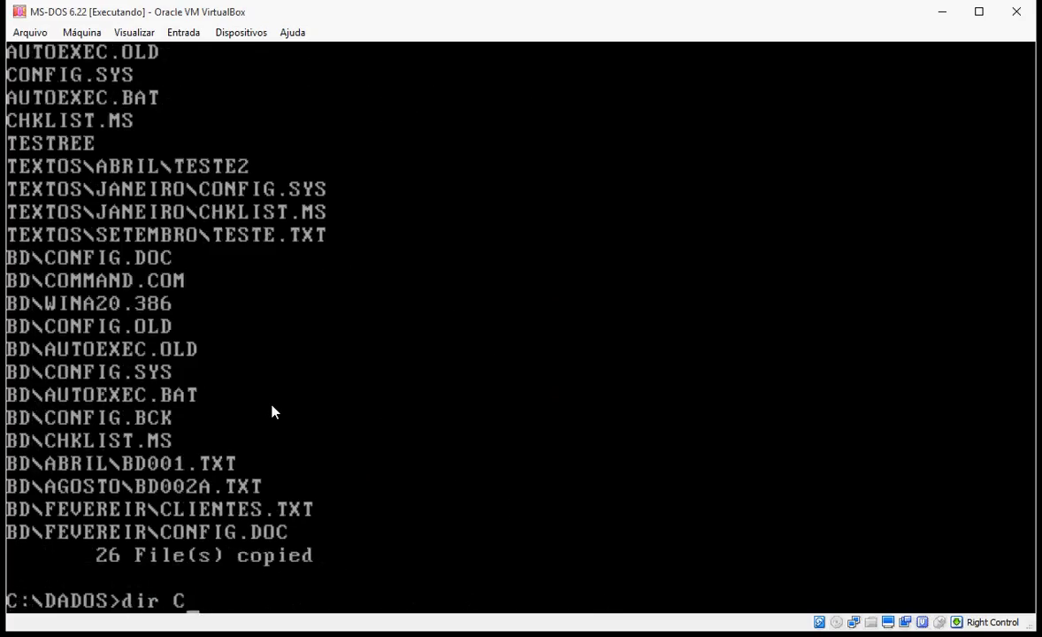
type("aulados")
key("BackSpace")
key("BackSpace")
key("BackSpace")
type("copy")
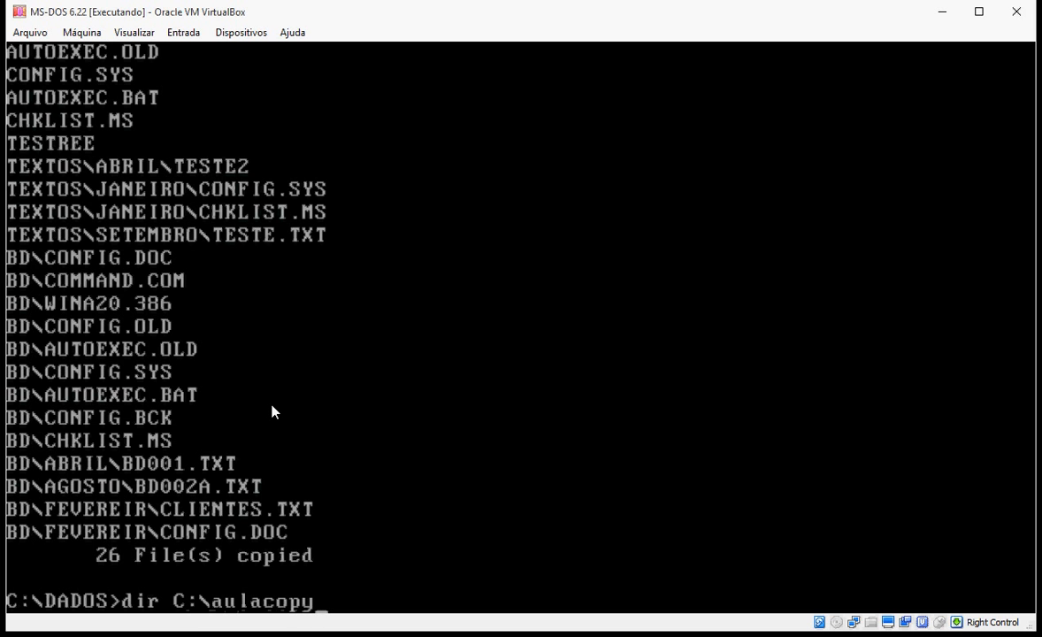
key("Return")
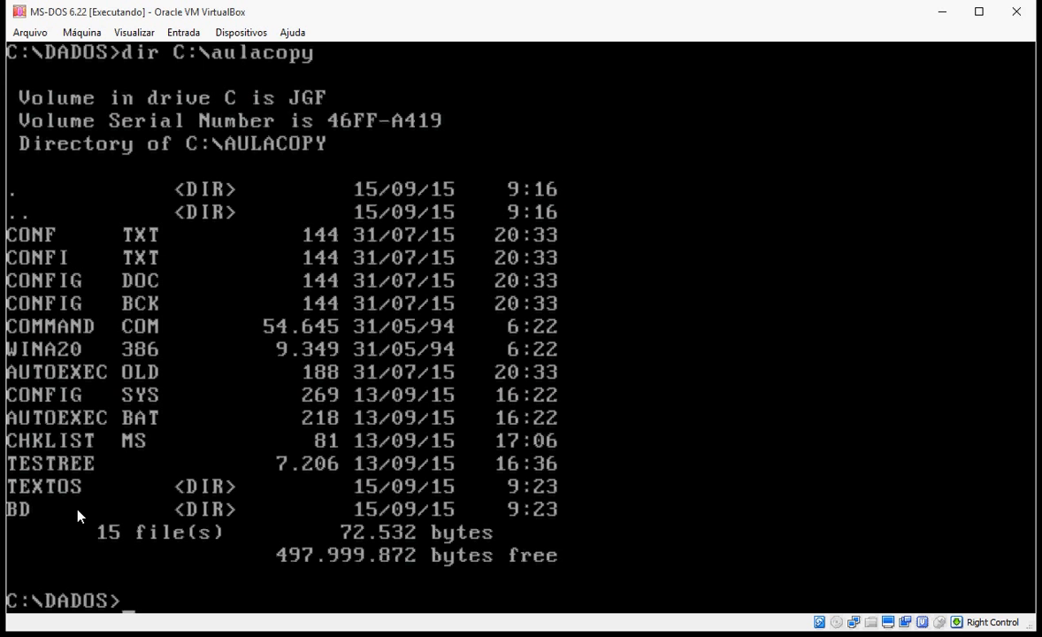
List the dados directory and then C:\aulacopy again to compare their subdirectories
type("dir")
key("Return")
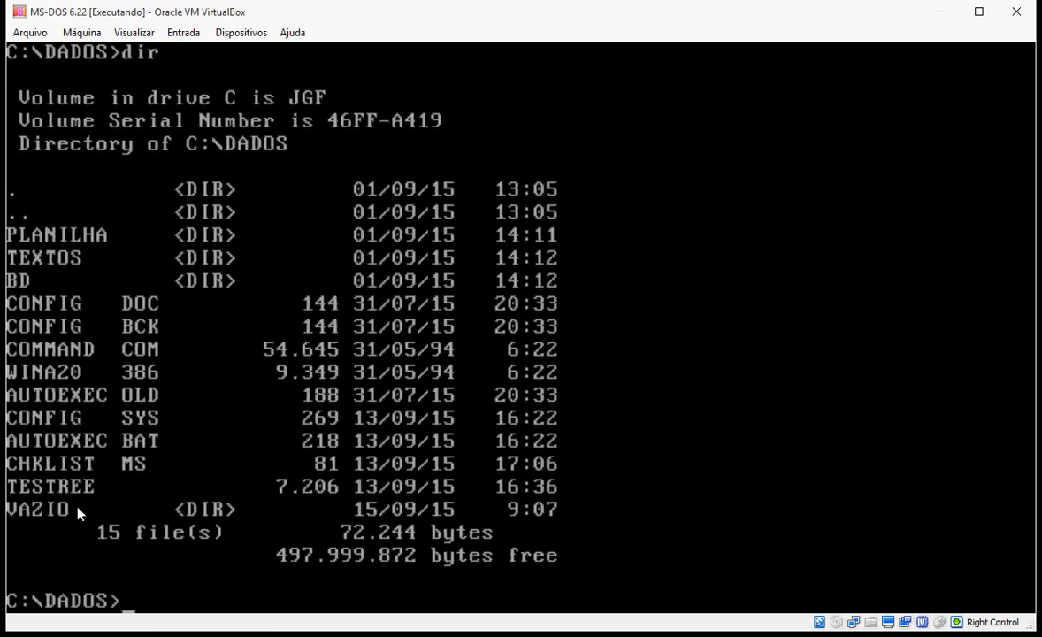
type("dir C:\\au")
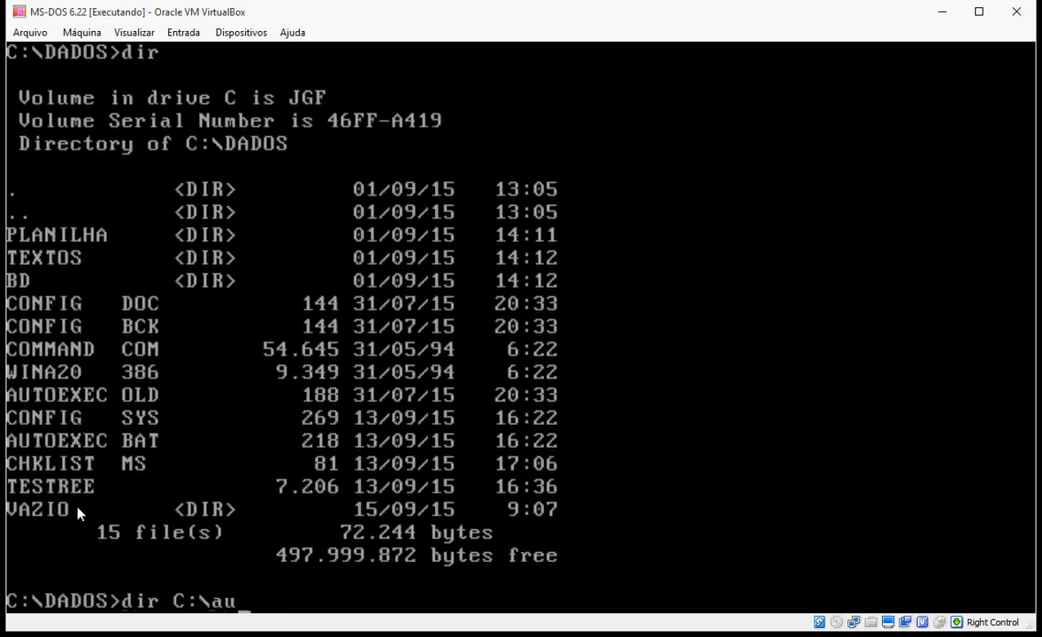
type("lacop")
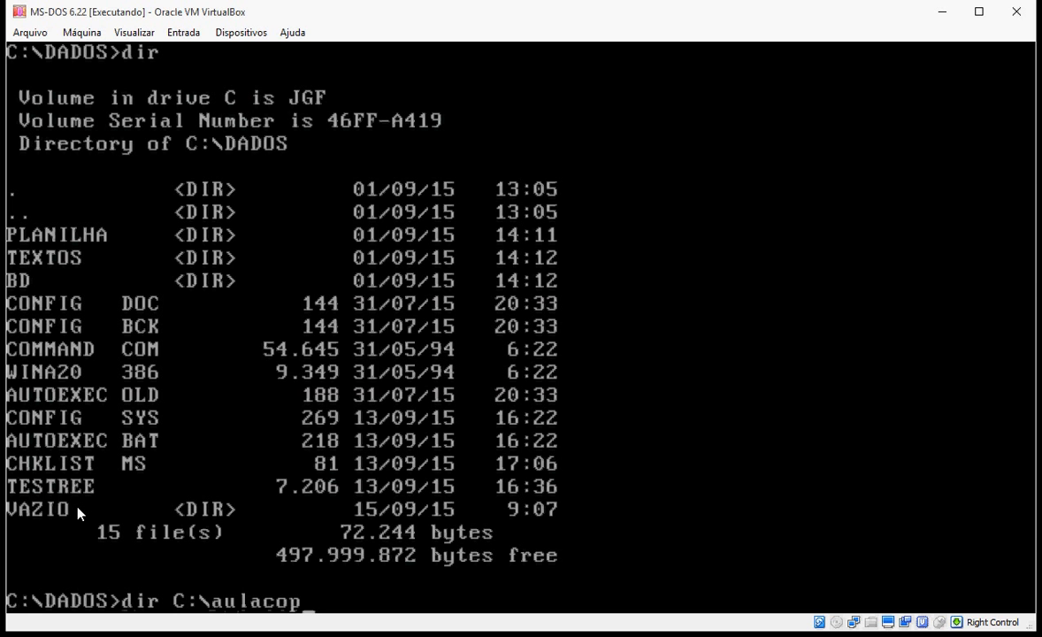
type("y")
key("Return")
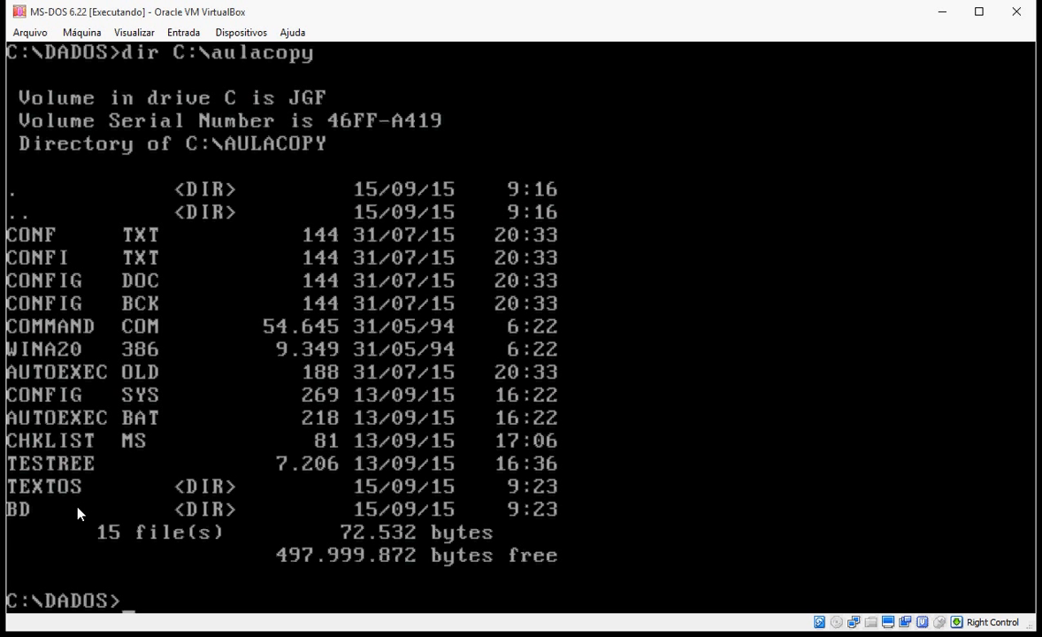
Copy *.* from dados with all subdirectories, including empty ones, to C:\aulacopy using xcopy /s /e, overwriting all, and list C:\aulacopy
type("xcopy ")
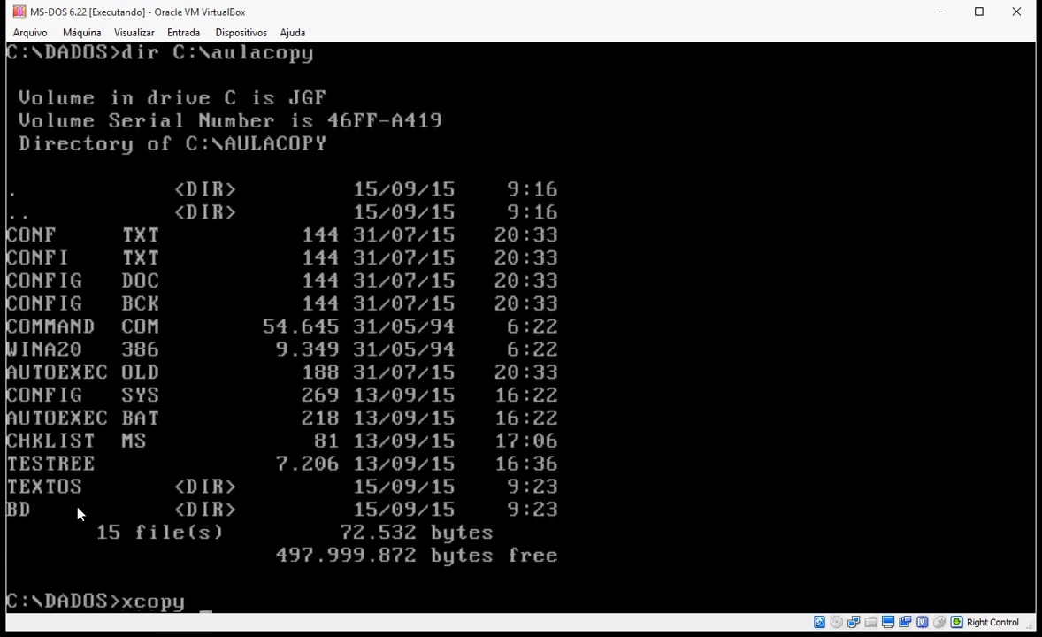
type("*.* C:\\au")
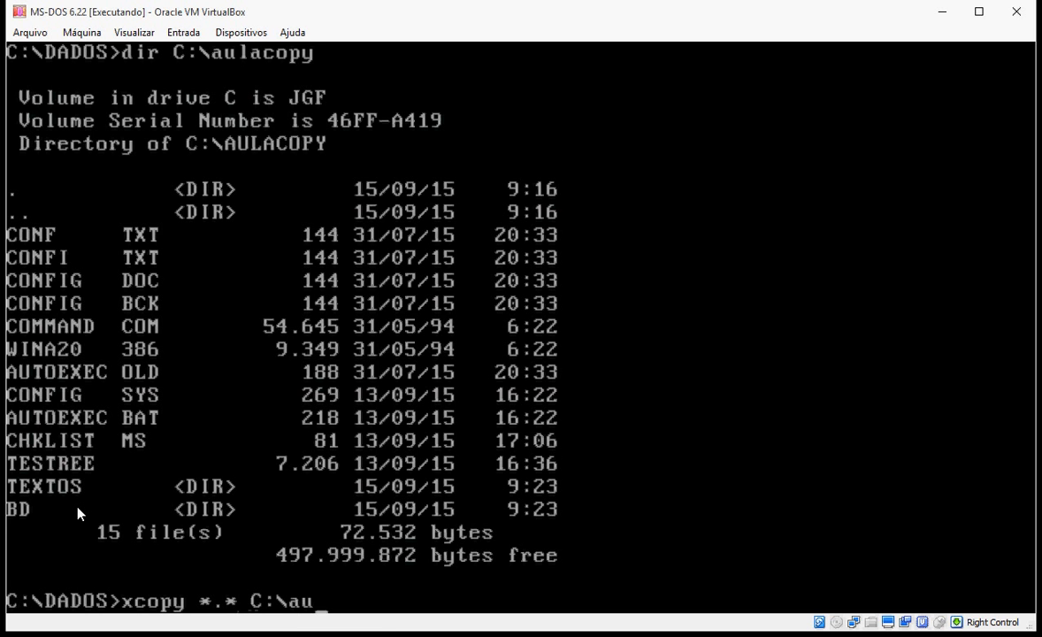
type("lacopy")
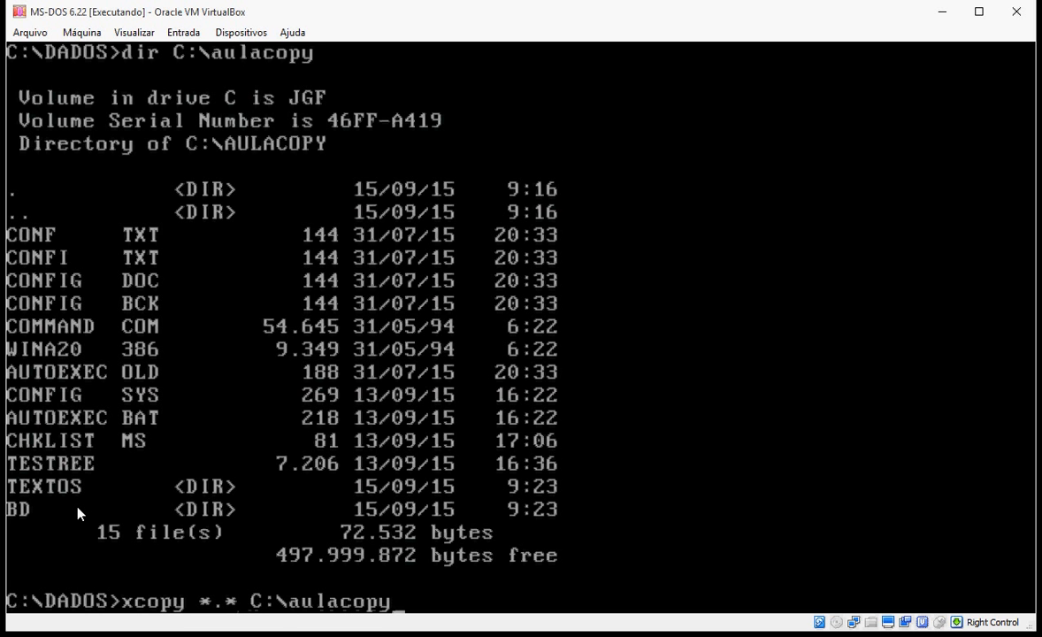
type(" /s /e")
key("Return")
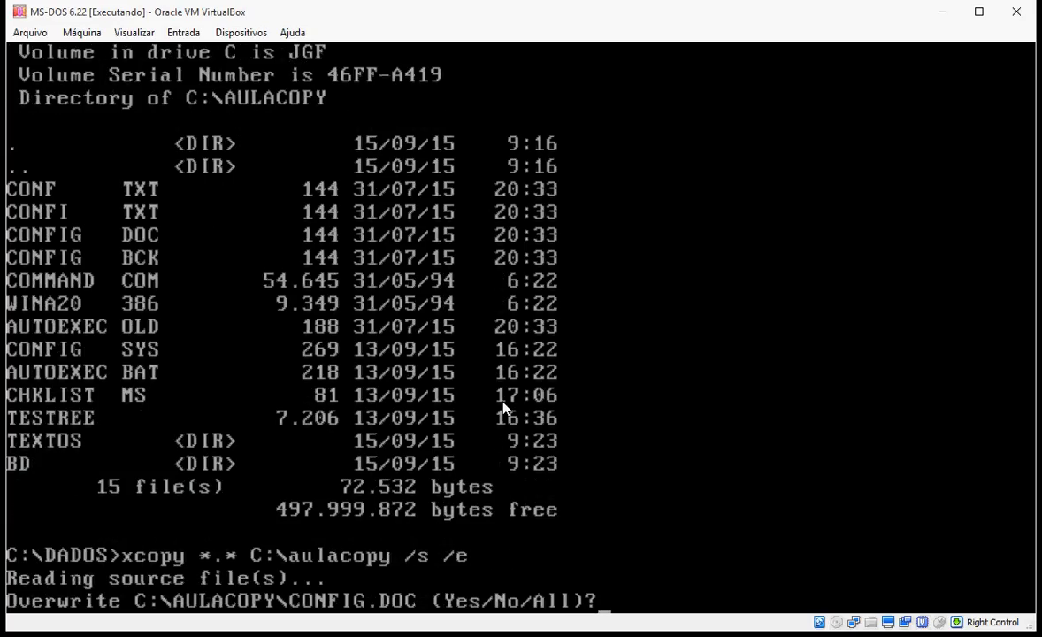
type("a")
key("Return")
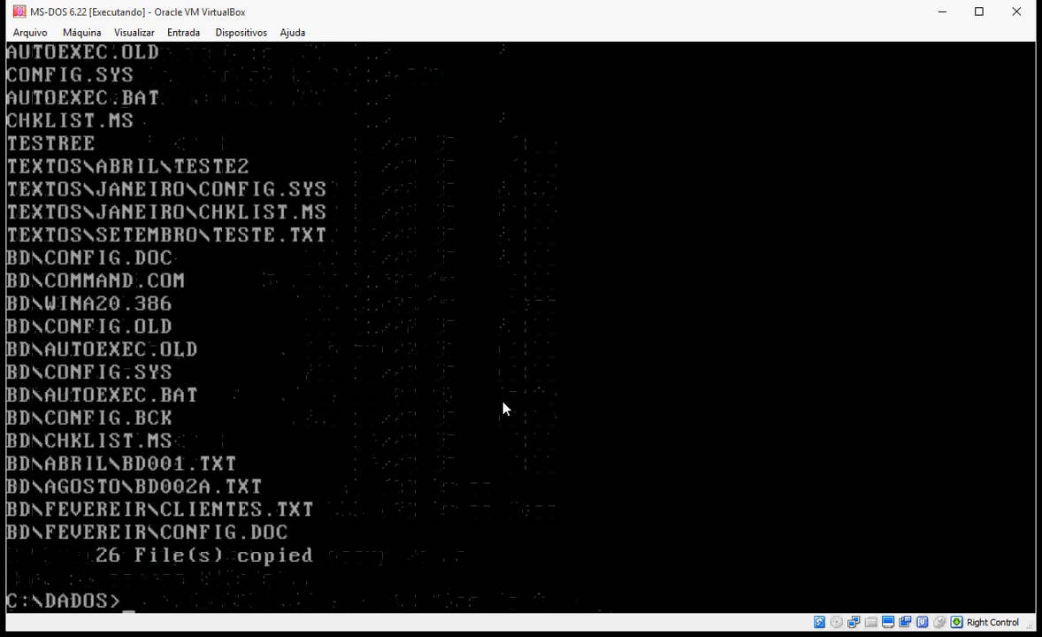
type("dir C:\\aulacopy")
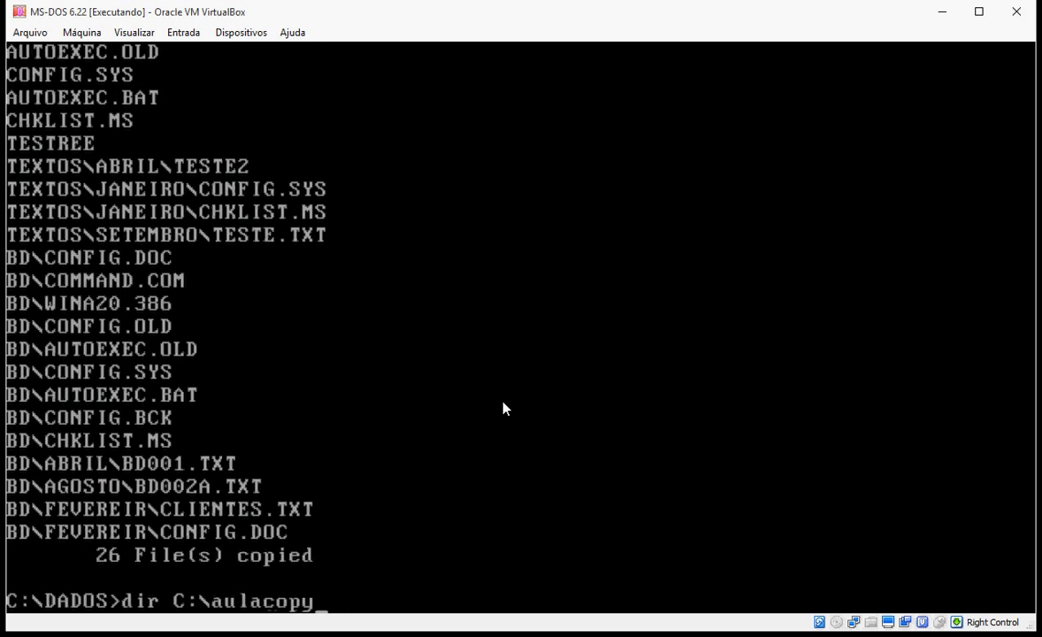
key("Return")
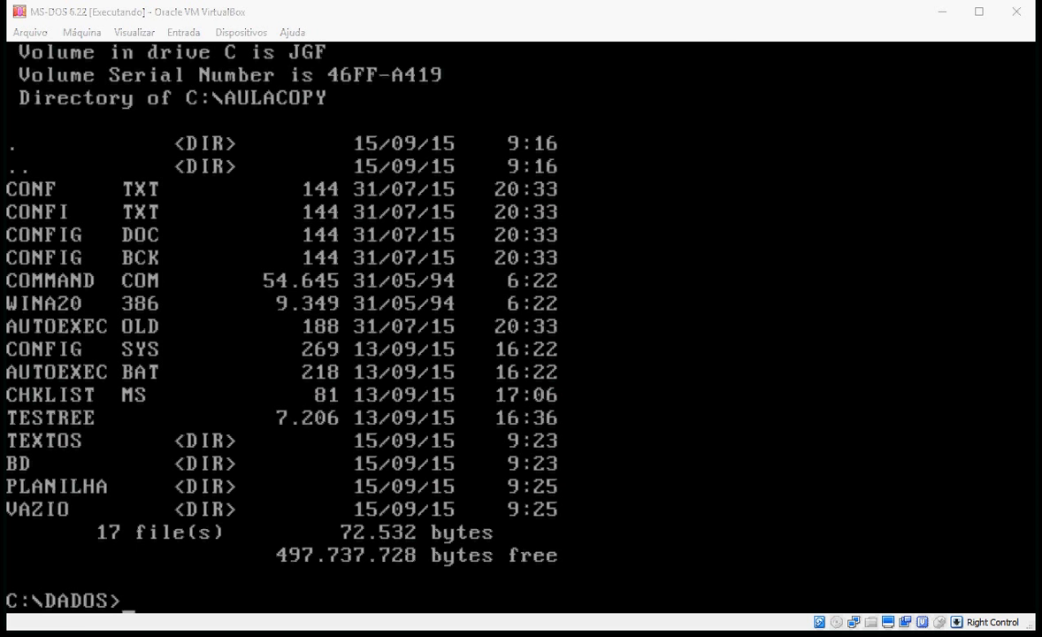
Return from dados to the root directory and list its contents
left_click(707, 24)
type("cd..")
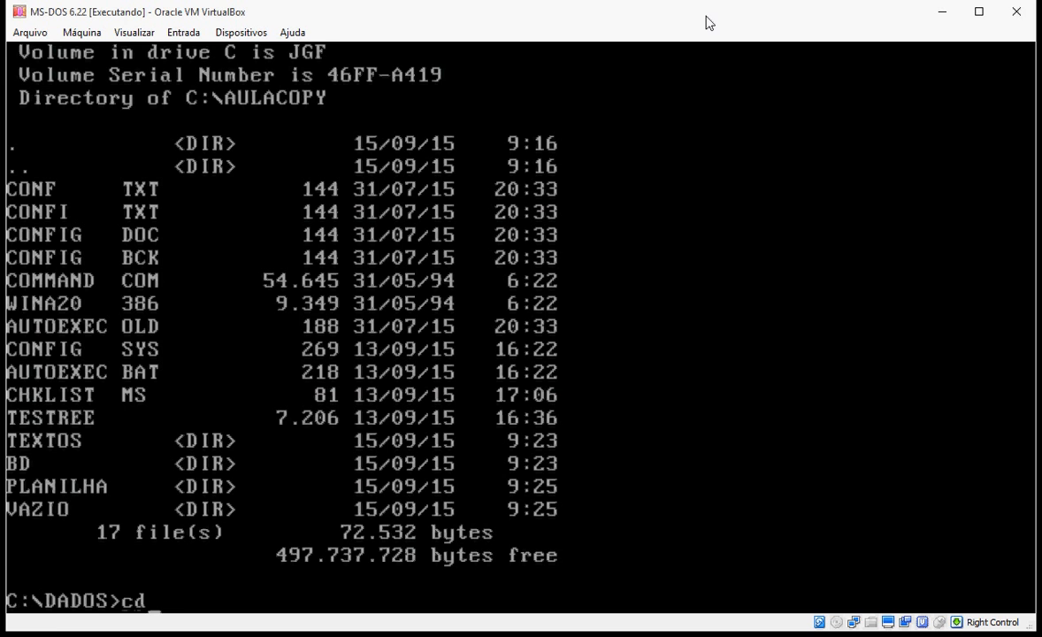
key("Return")
type("dir")
key("Return")
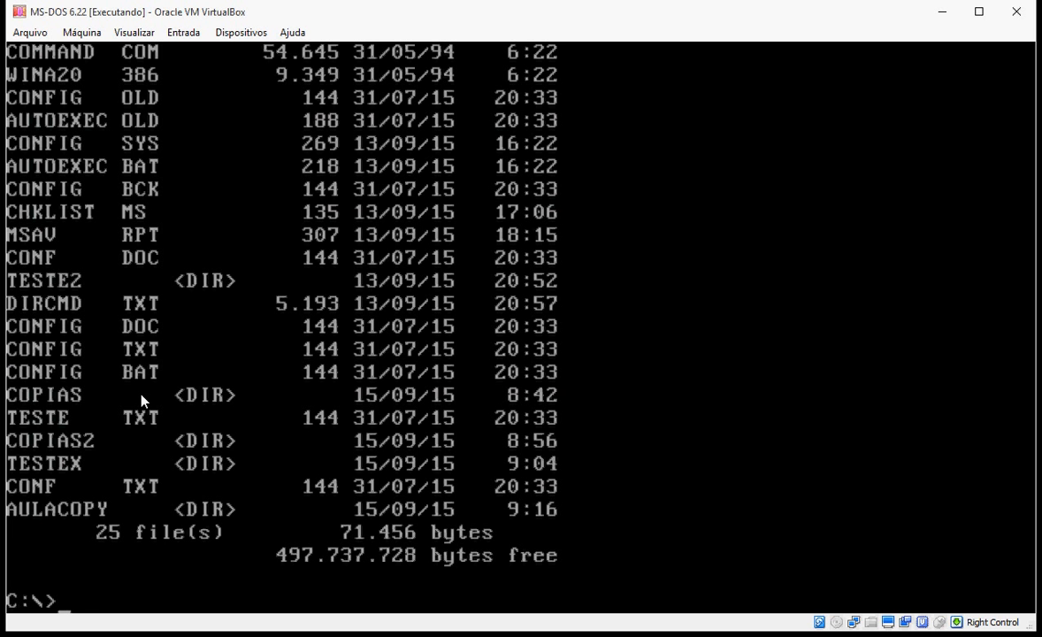
Move the file config.bat from the root directory to C:\aulacopy with the move command
type("move co")
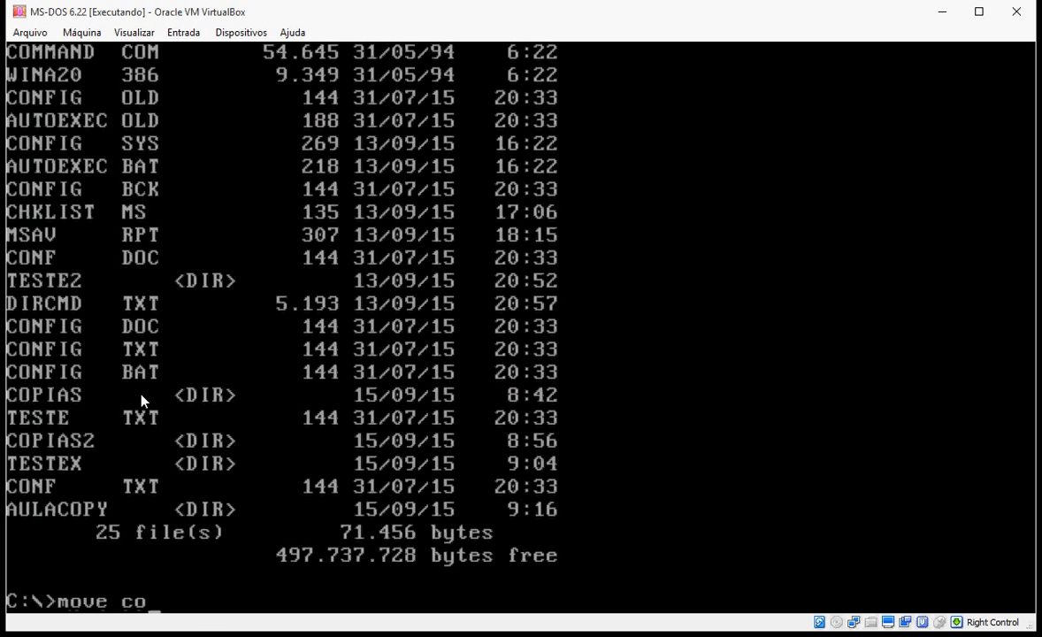
type("nfig.bt")
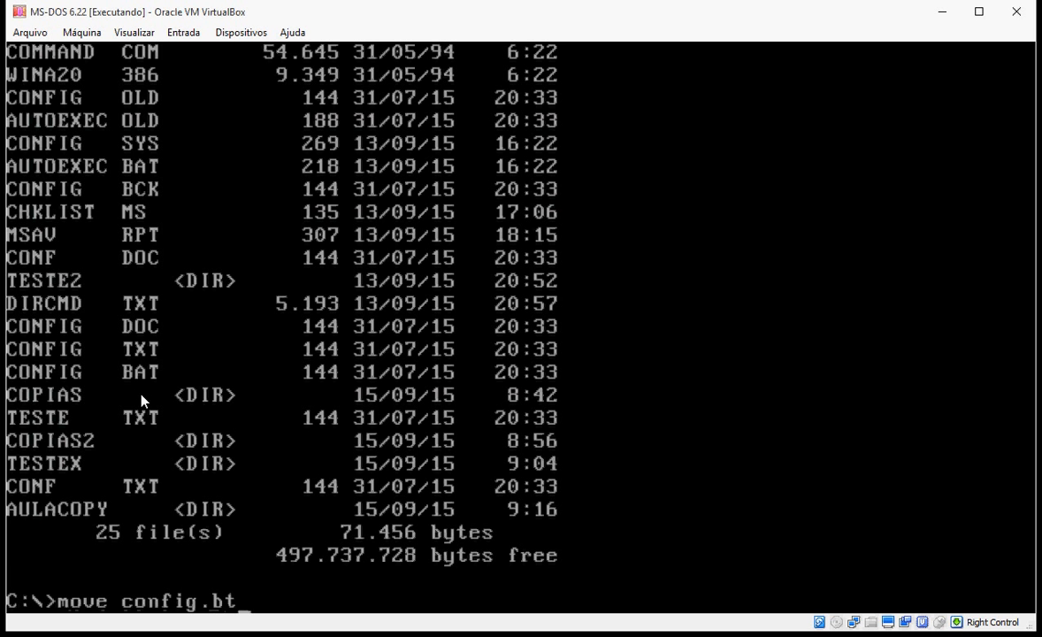
key("BackSpace")
type("at C:\\a")
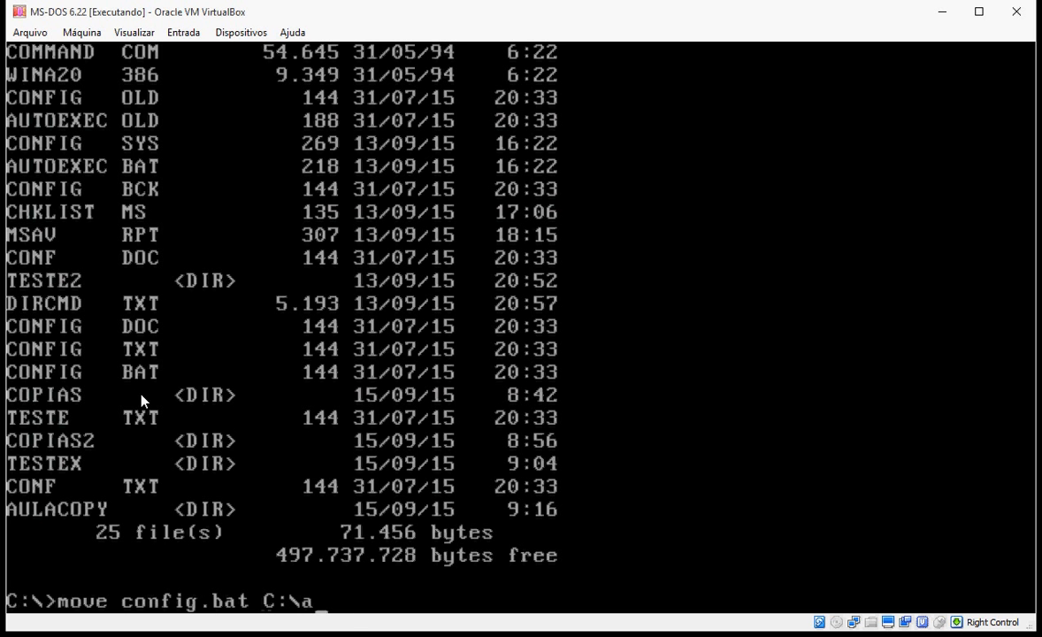
type("ulacopy")
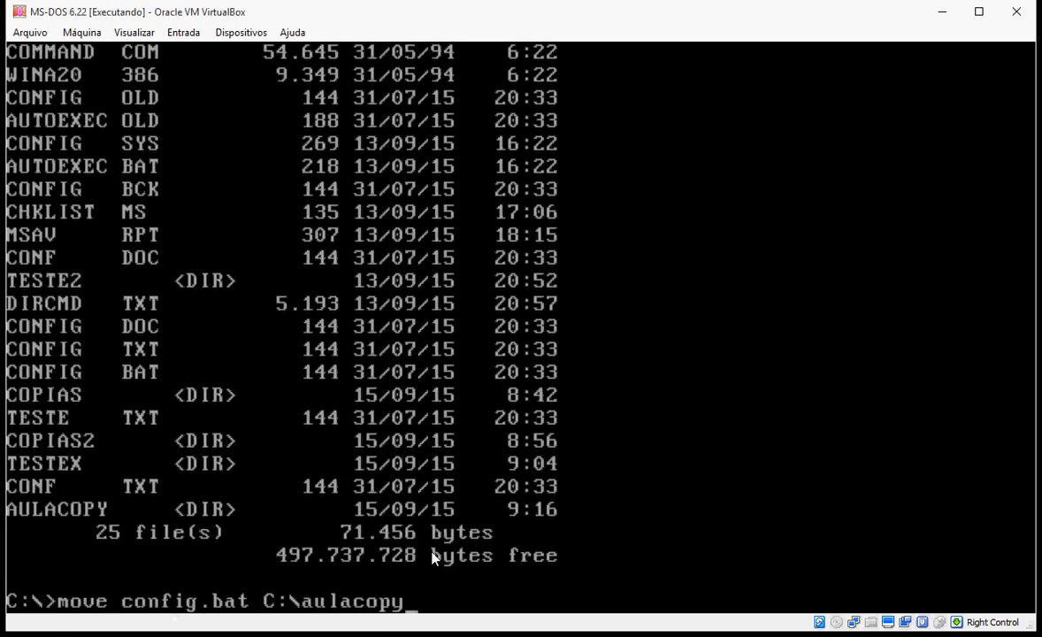
key("Return")
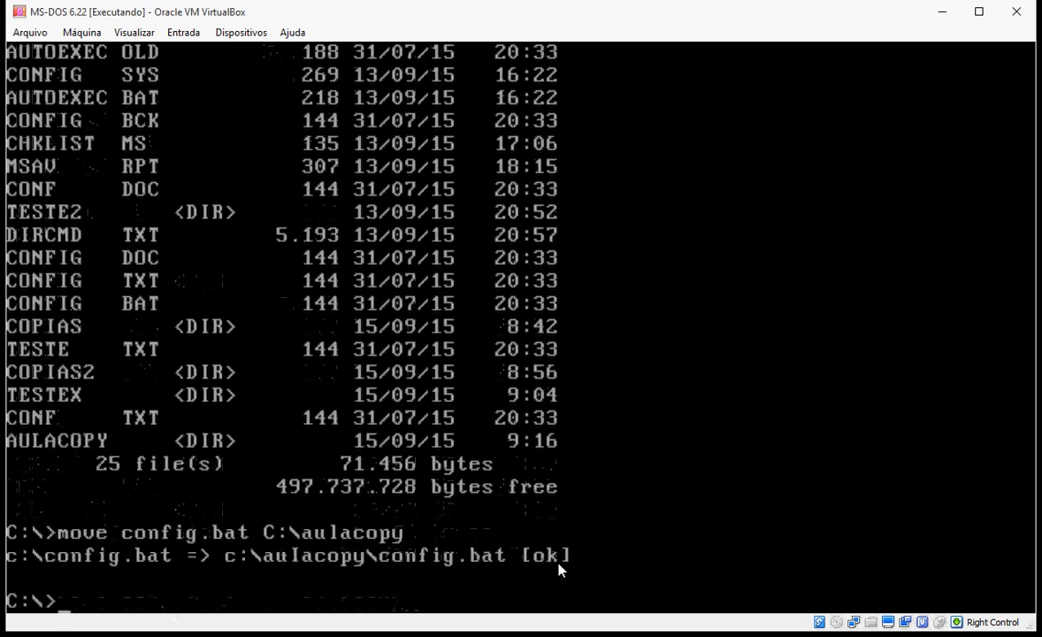
List the root directory, then check it specifically for config.ba with dir
type("dir")
key("Return")
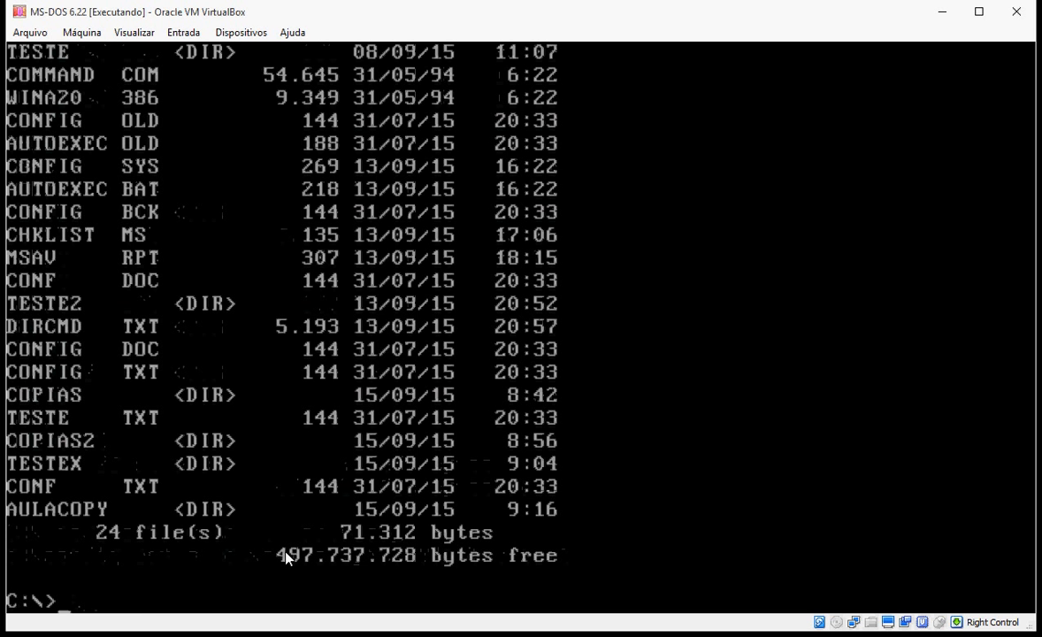
type("dir config.ba")
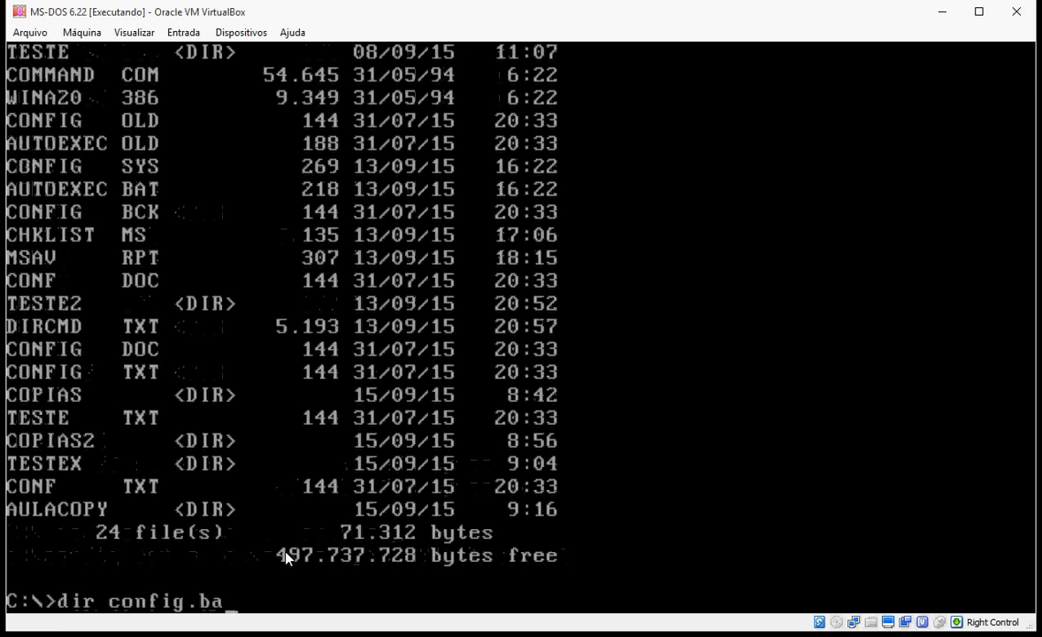
key("Return")
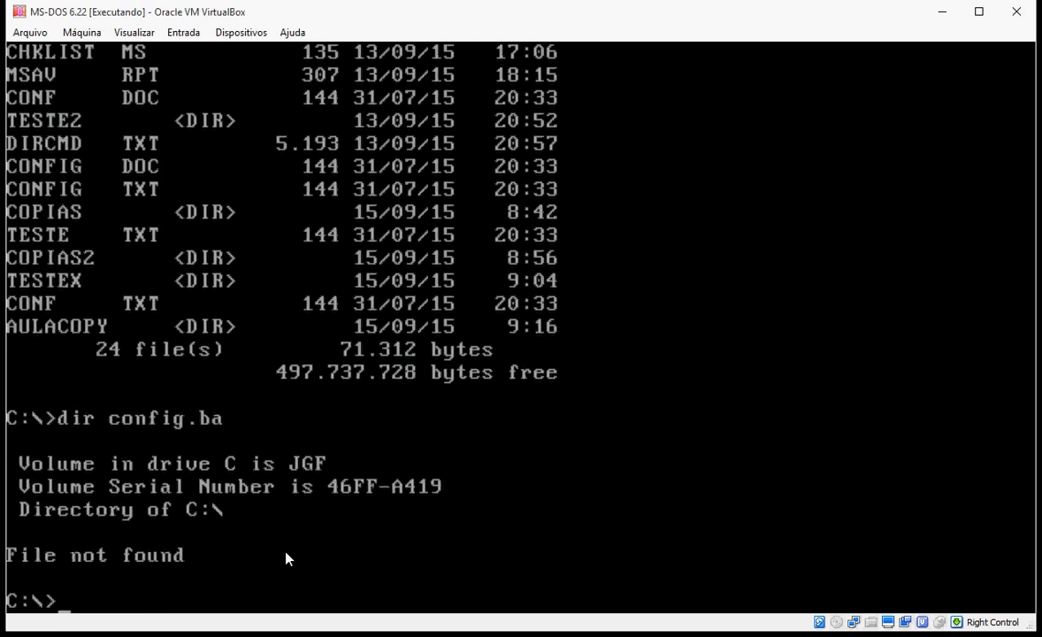
List the aulacopy directory to check for the moved file, then list the root directory again
type("dir aulacop")
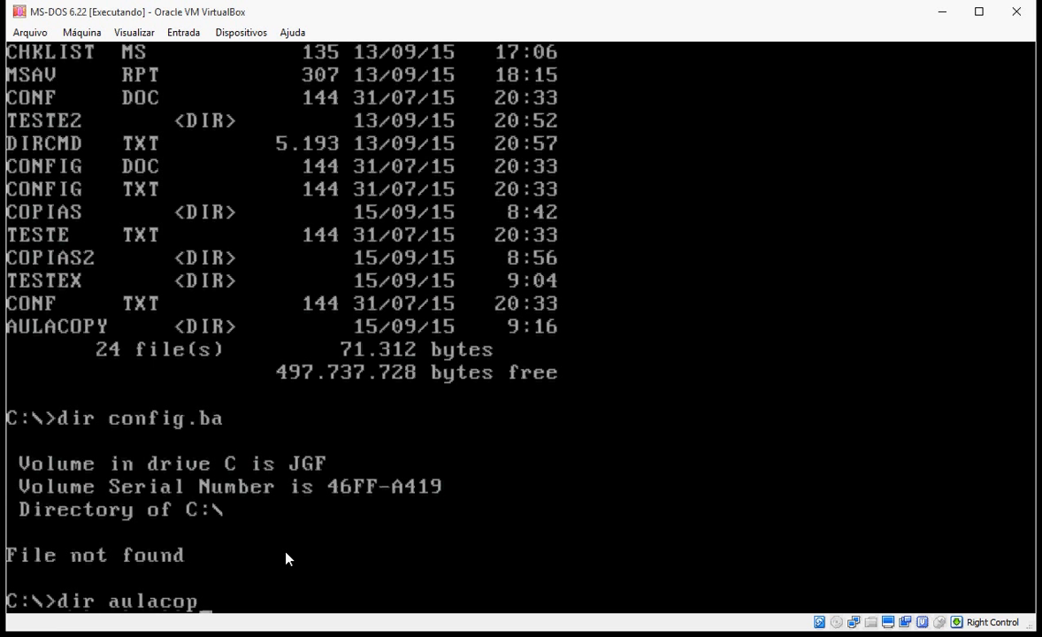
type("y")
key("Return")
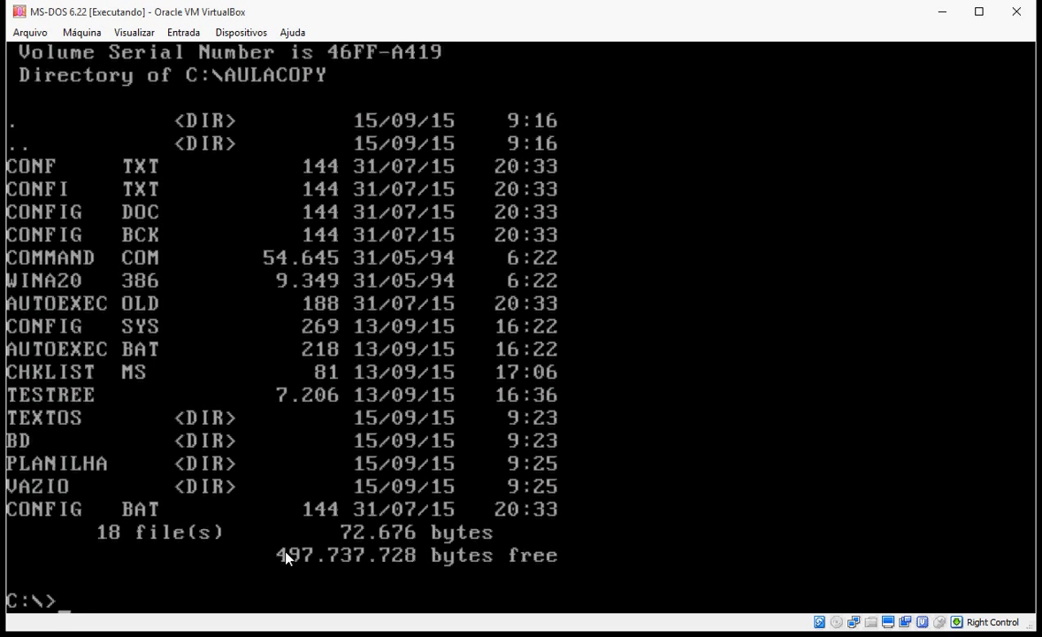
type("dir")
key("Return")
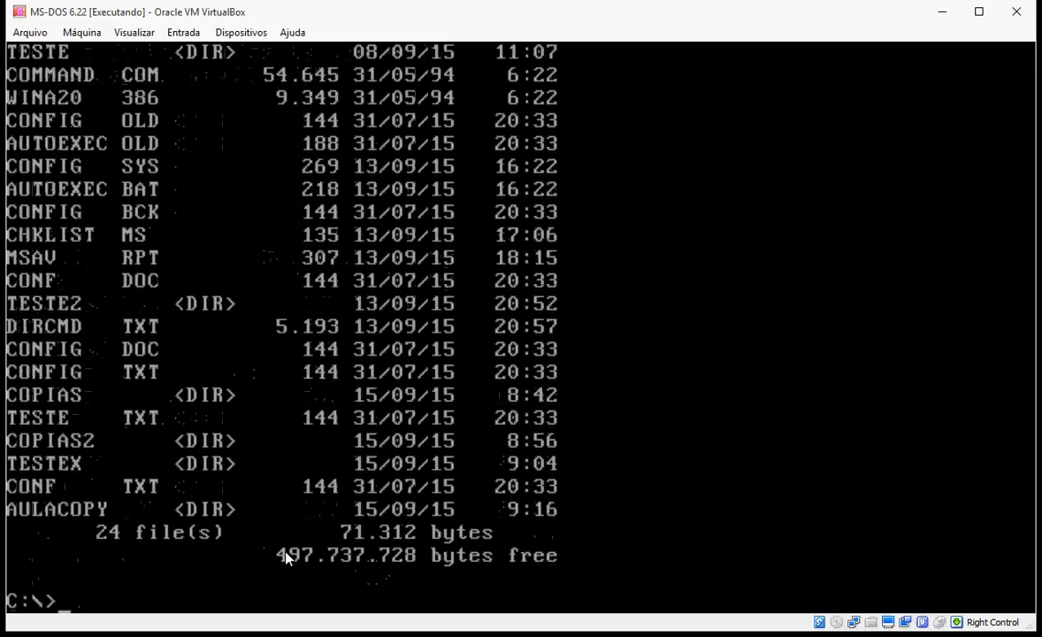
Go into the aulacopy directory and create a subdirectory named copias2 with md
type("cd aulacop")
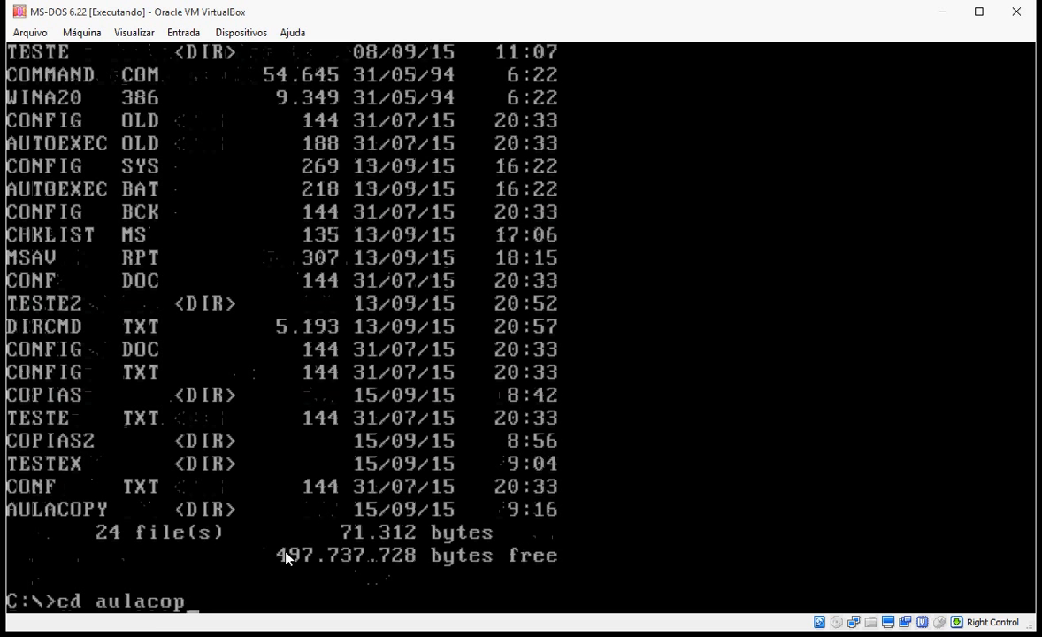
type("y")
key("Return")
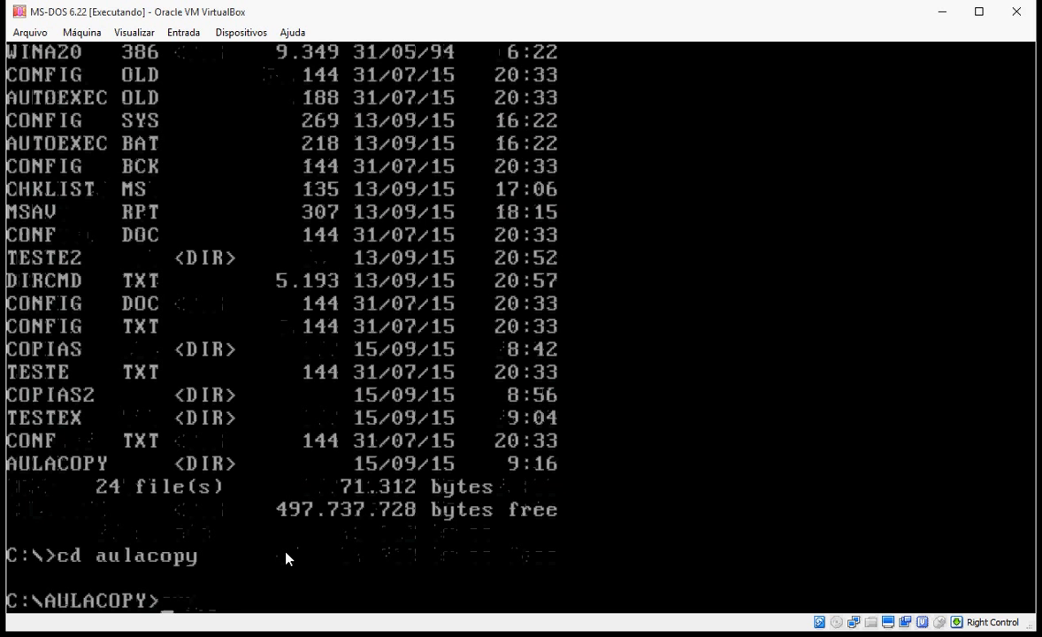
type("md copias2")
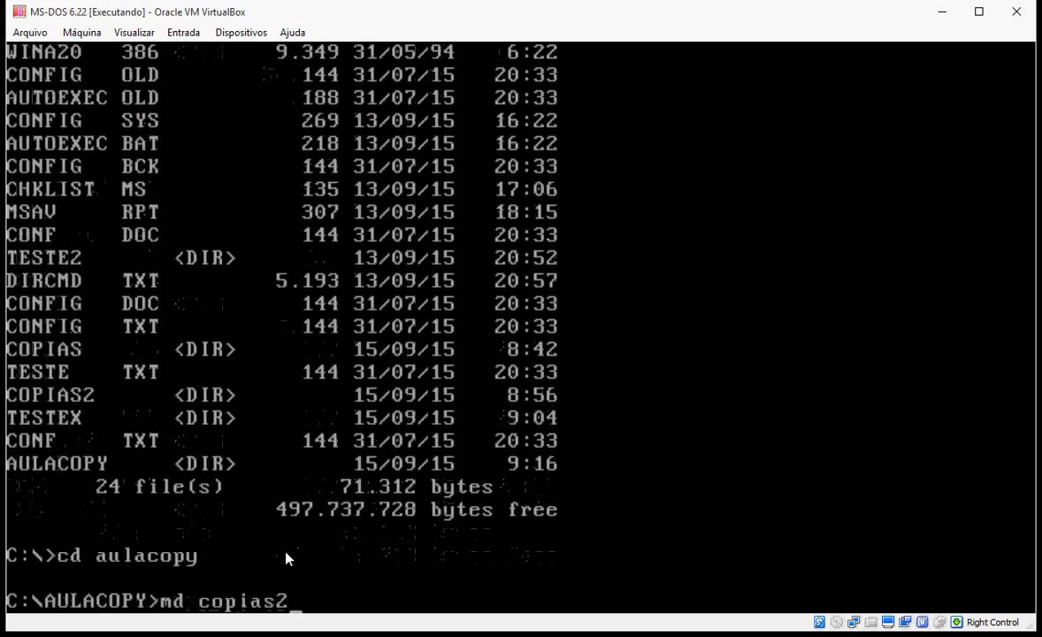
key("Return")
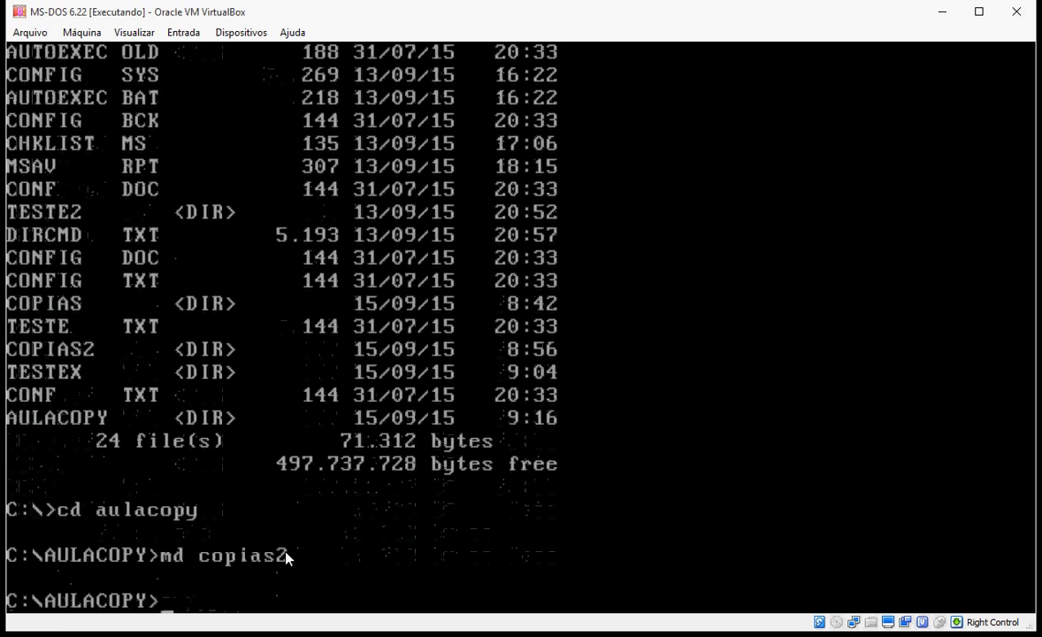
Return to the root directory, change to C:\COPIAS2 and list its contents
type("cd..")
key("Return")
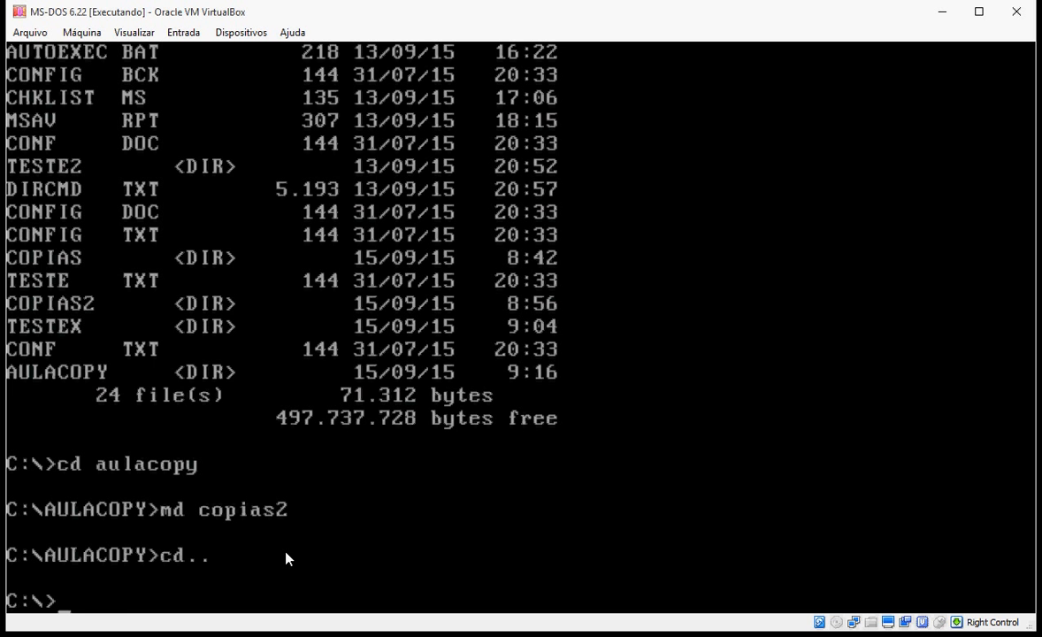
type("cd copias2")
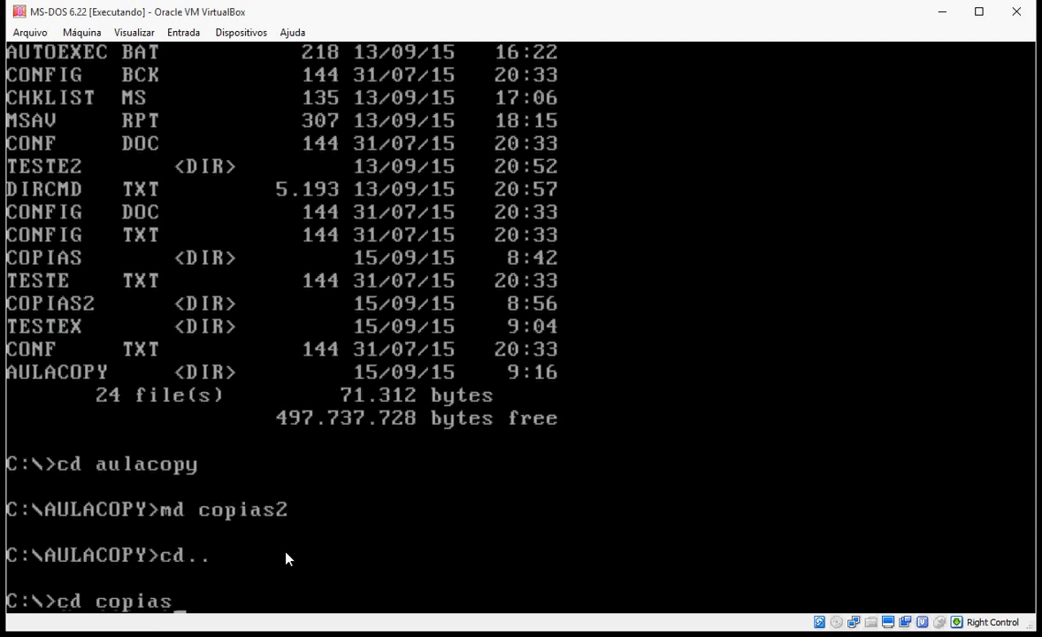
key("Return")
type("dir")
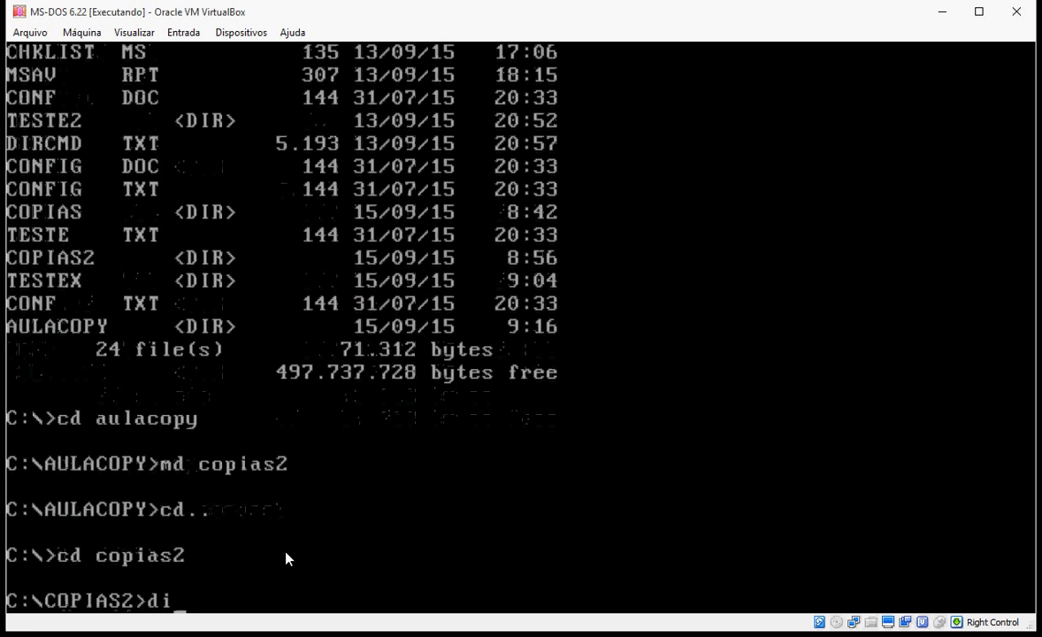
key("Return")
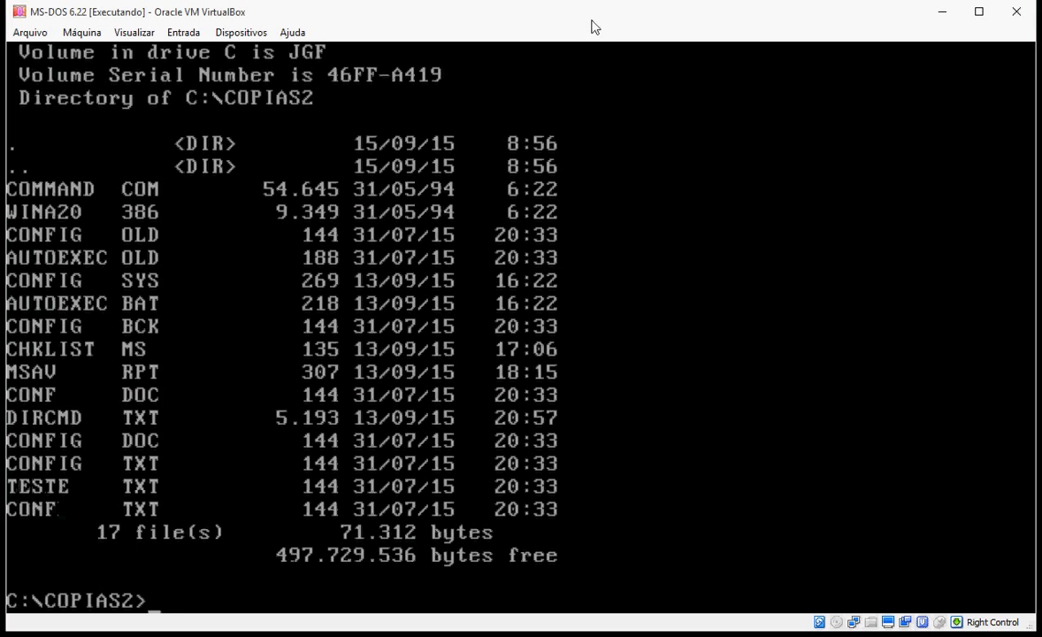
Move all files (*.*) from C:\COPIAS2 to C:\aulacopy\copias2 with the move command
type("di")
key("BackSpace")
key("BackSpace")
type("move *.*")
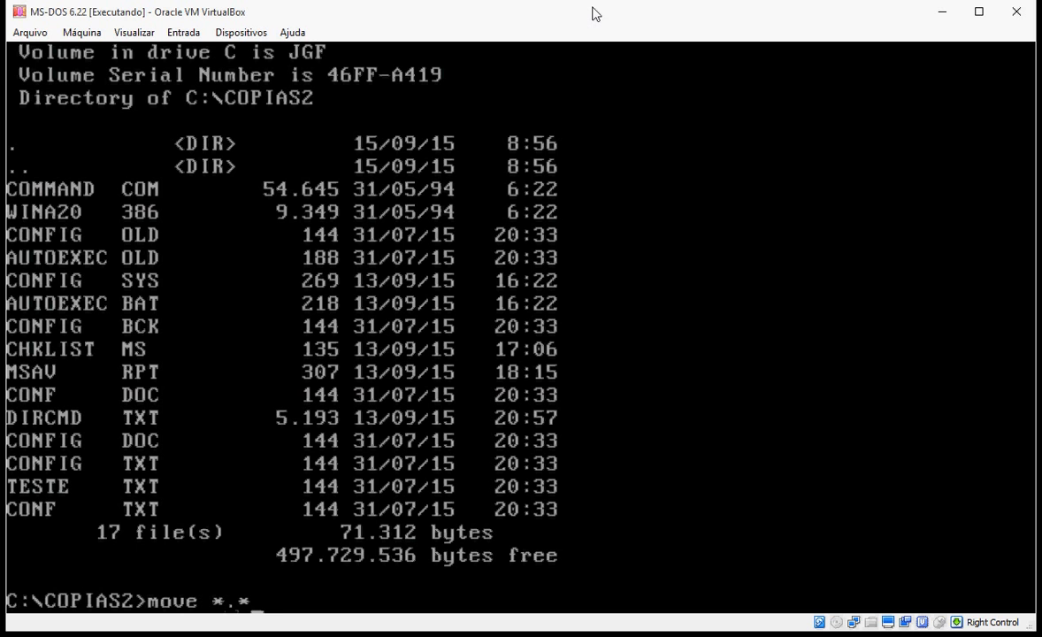
type(" C:\\aulac")
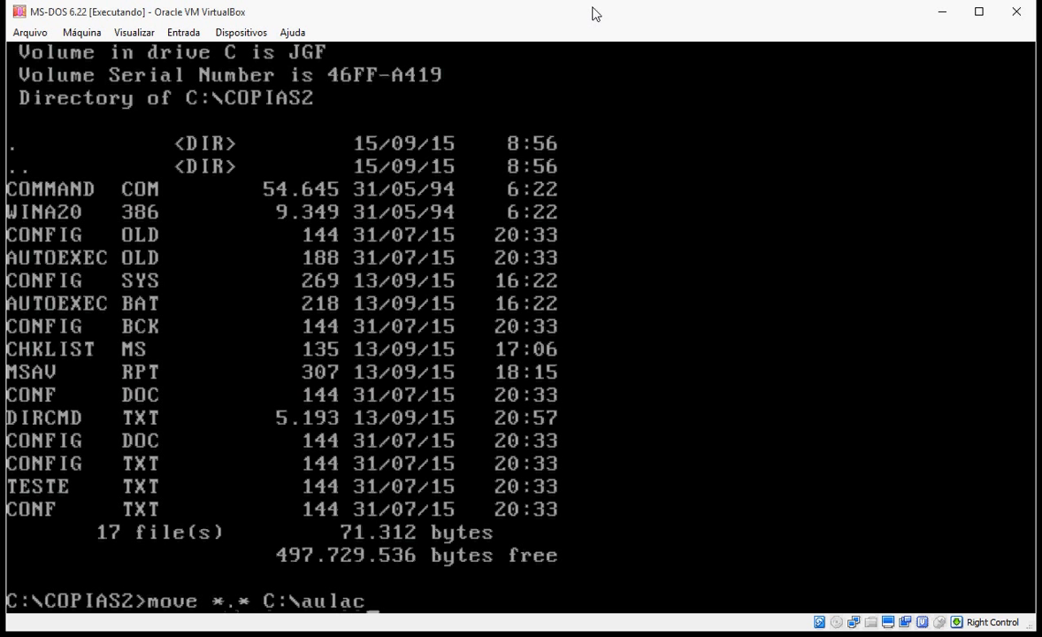
type("opy\\copias")
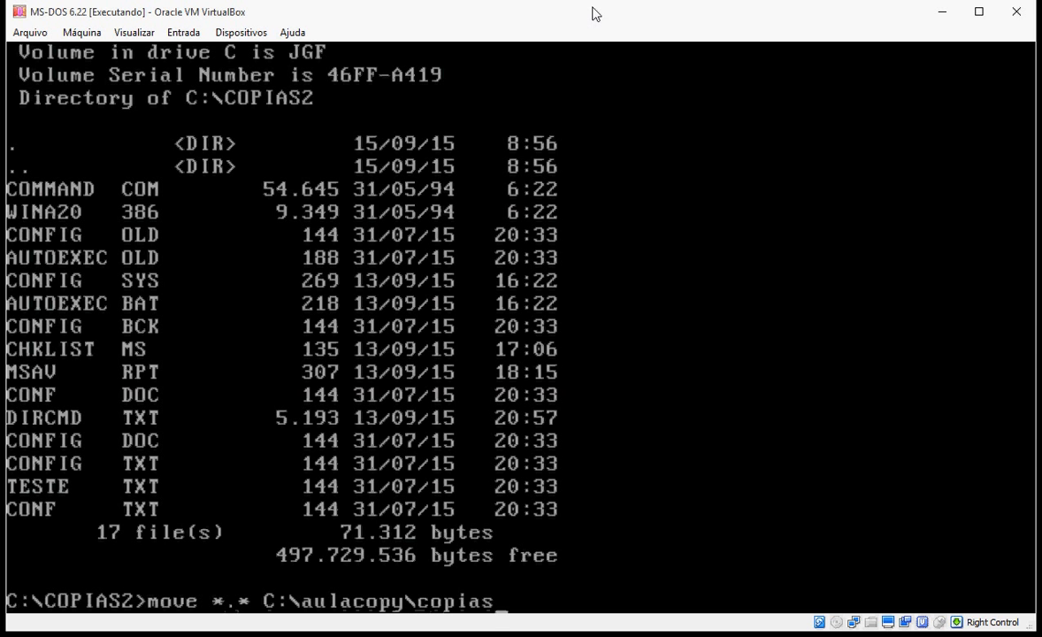
type("2")
key("Return")
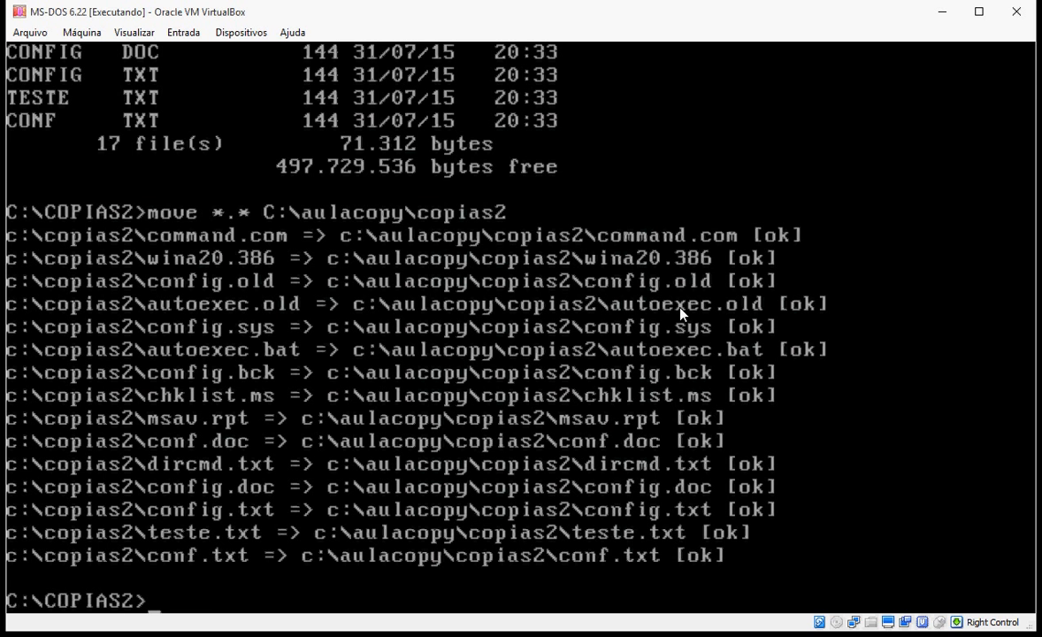
List the source copias2 directory to check it after the move, then go back and list the root directory
type("dir")
key("Return")
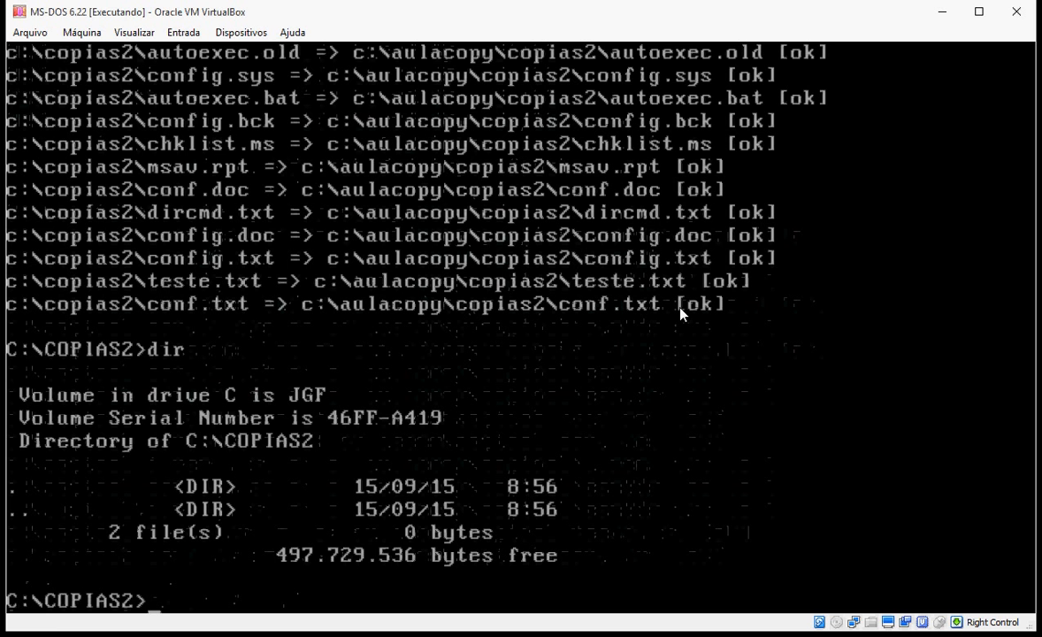
type("cd..")
key("Return")
type("dir")
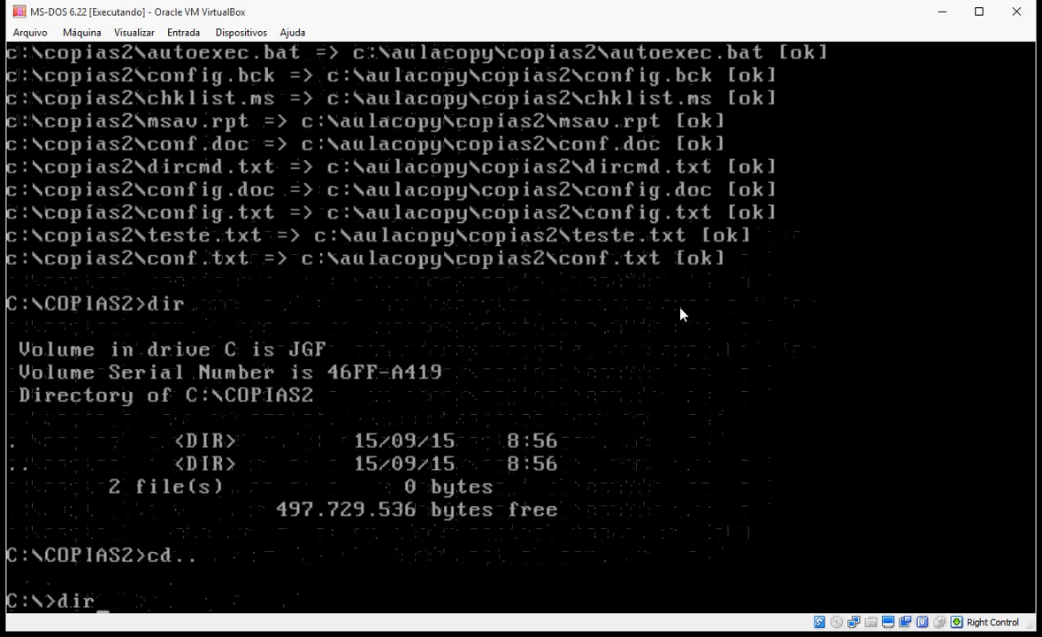
key("Return")
List the aulacopy directory, then enter its copias2 subdirectory and list the moved files
type("cd")
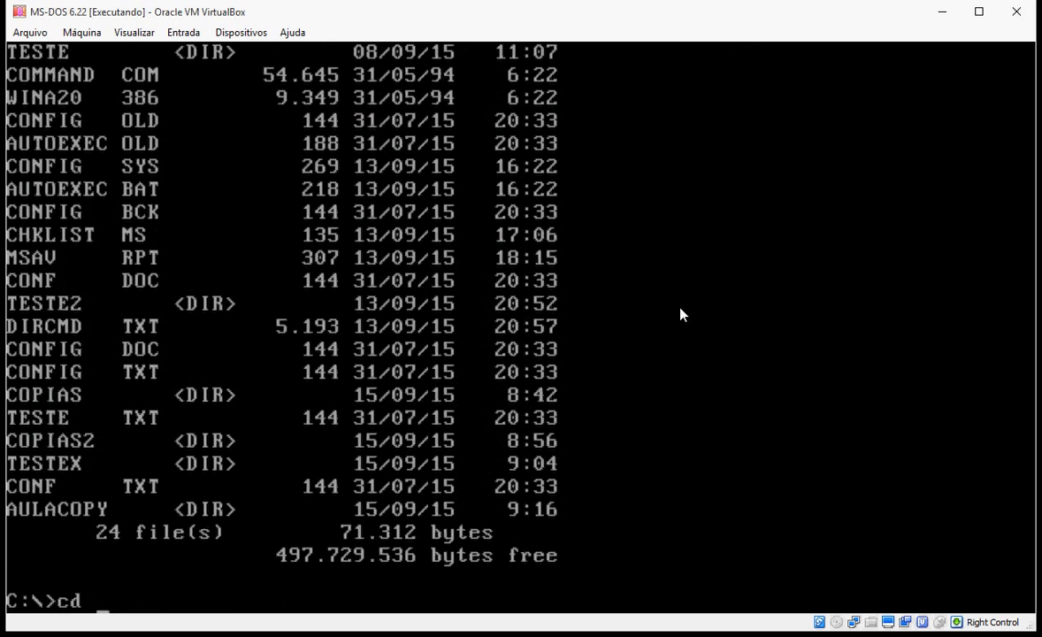
type(" aulacopy")
key("Return")
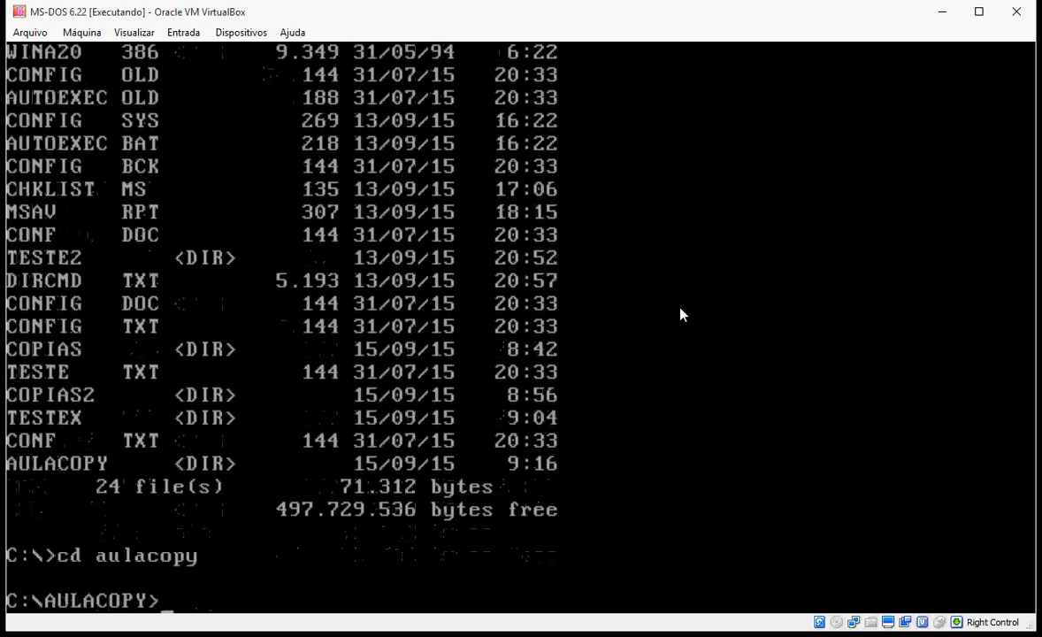
type("dir")
key("Return")
type("cd copias2")
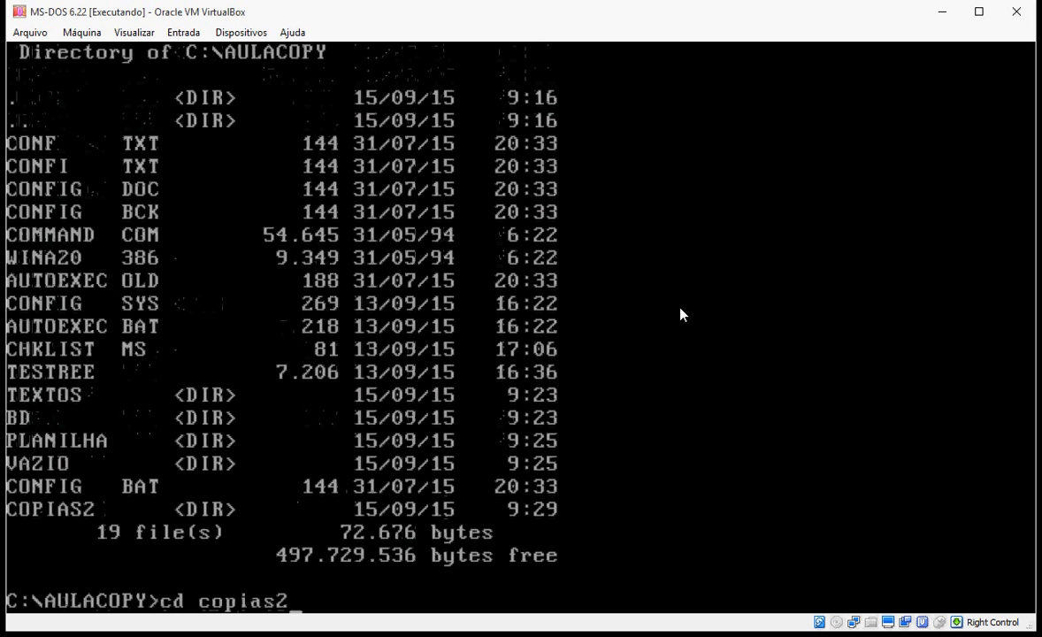
key("Return")
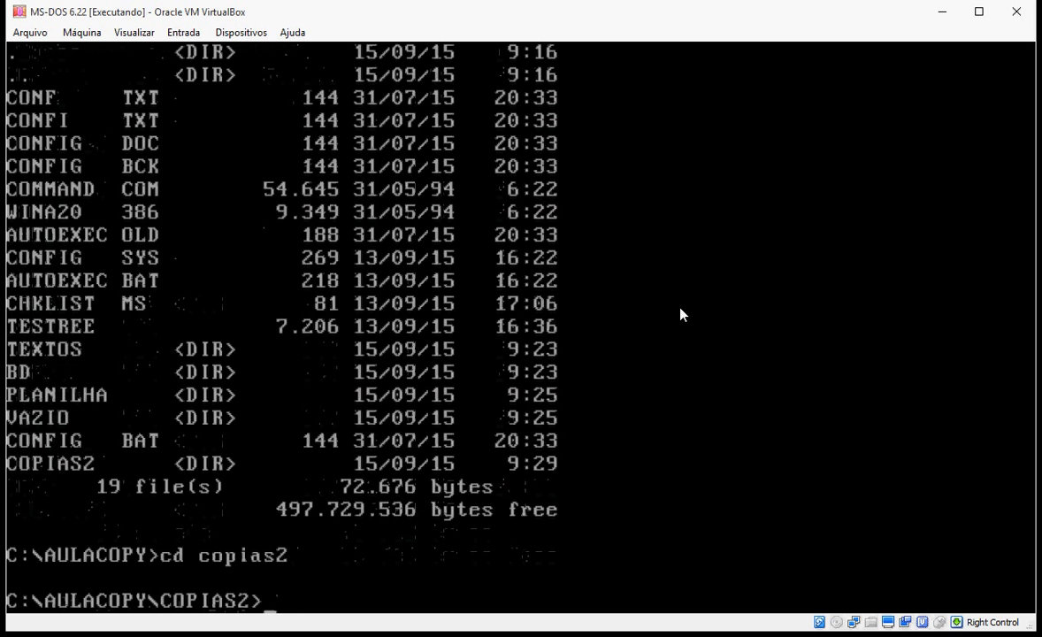
type("dir")
key("Return")
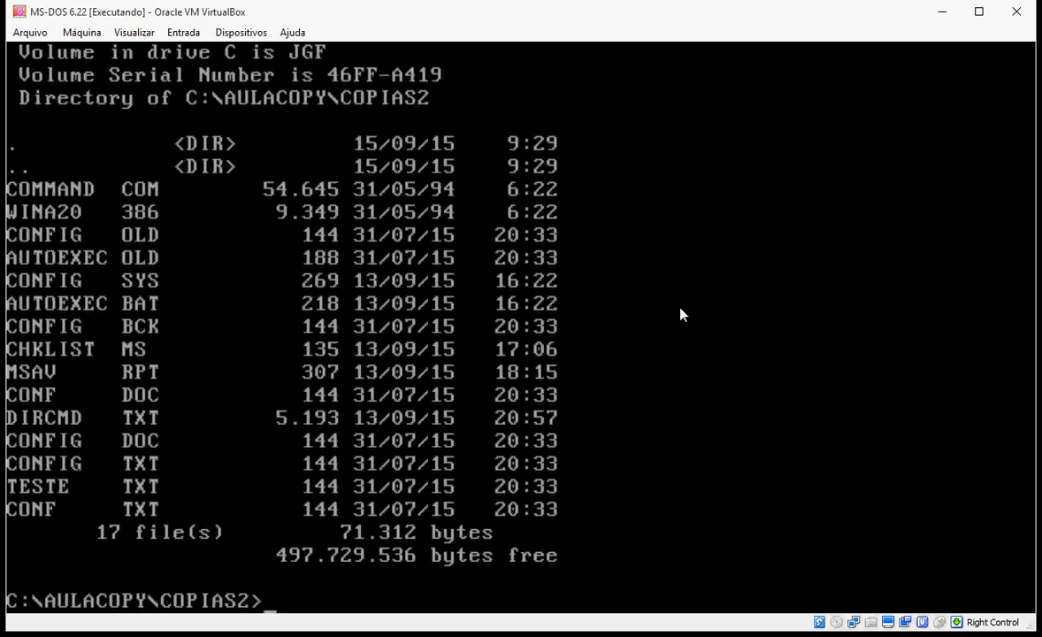
Go back up from C:\AULACOPY\COPIAS2 to the root directory and list its contents
type("cd..")
key("Return")
type("cd..")
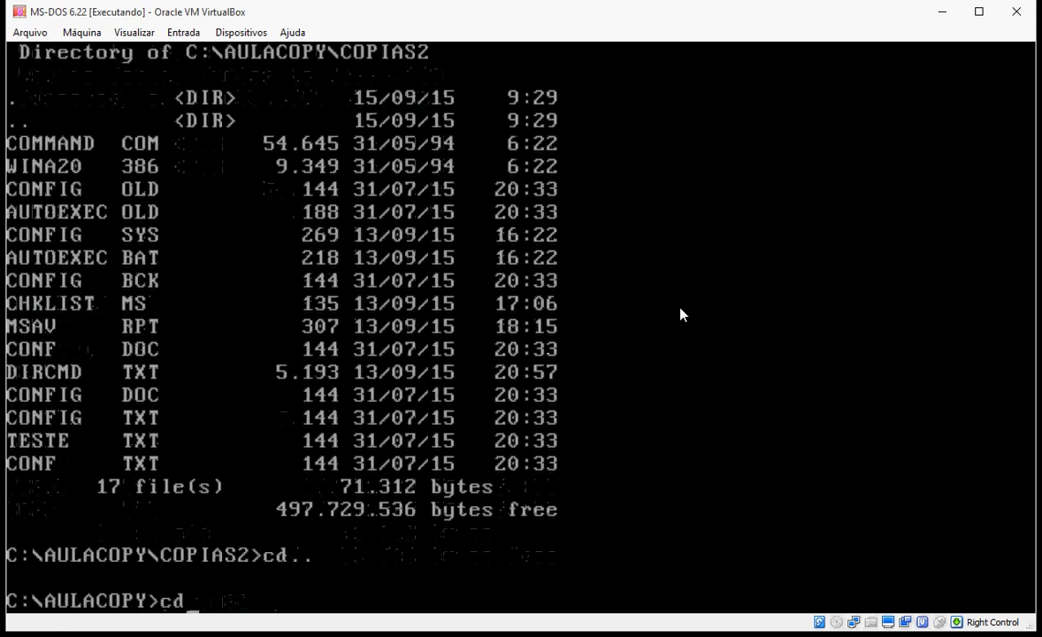
key("Return")
type("dir")
key("Return")
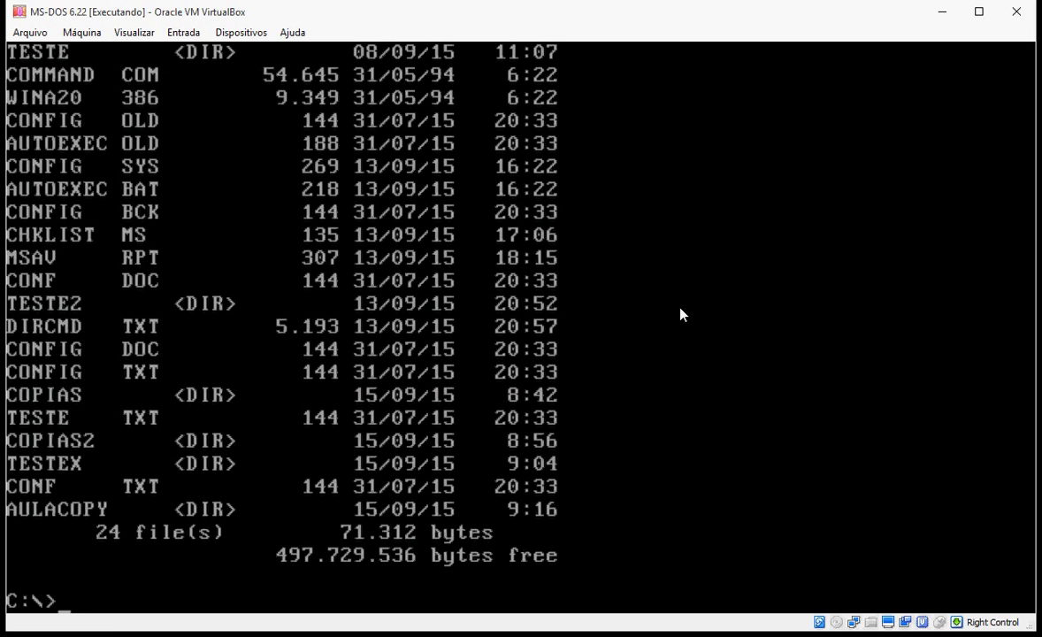
Remove the copias2 directory from the root with rd and list the root directory to check
type("rd copias2")
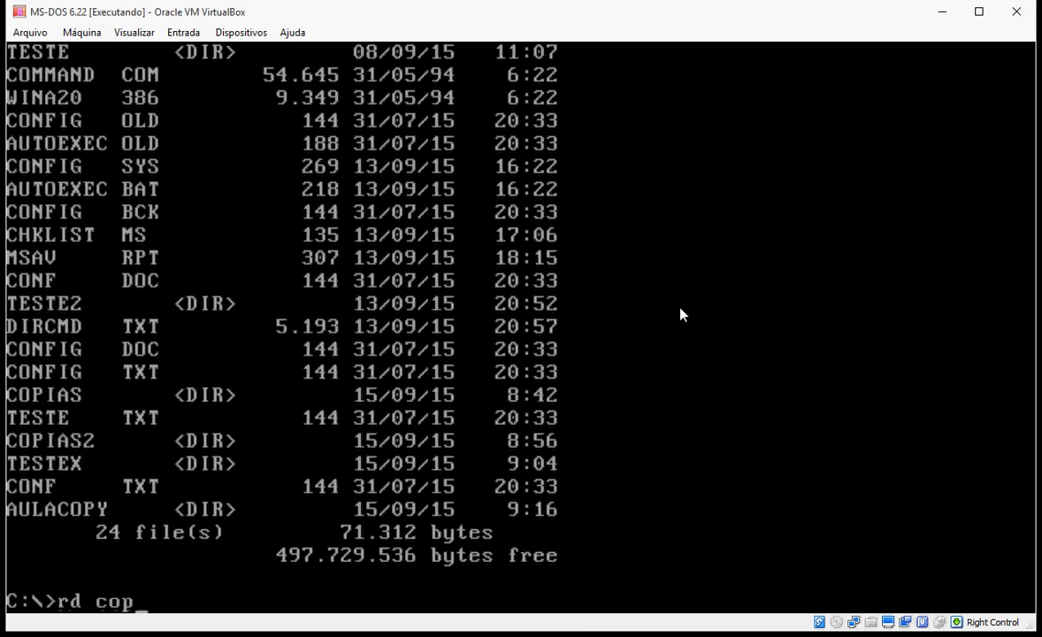
key("Return")
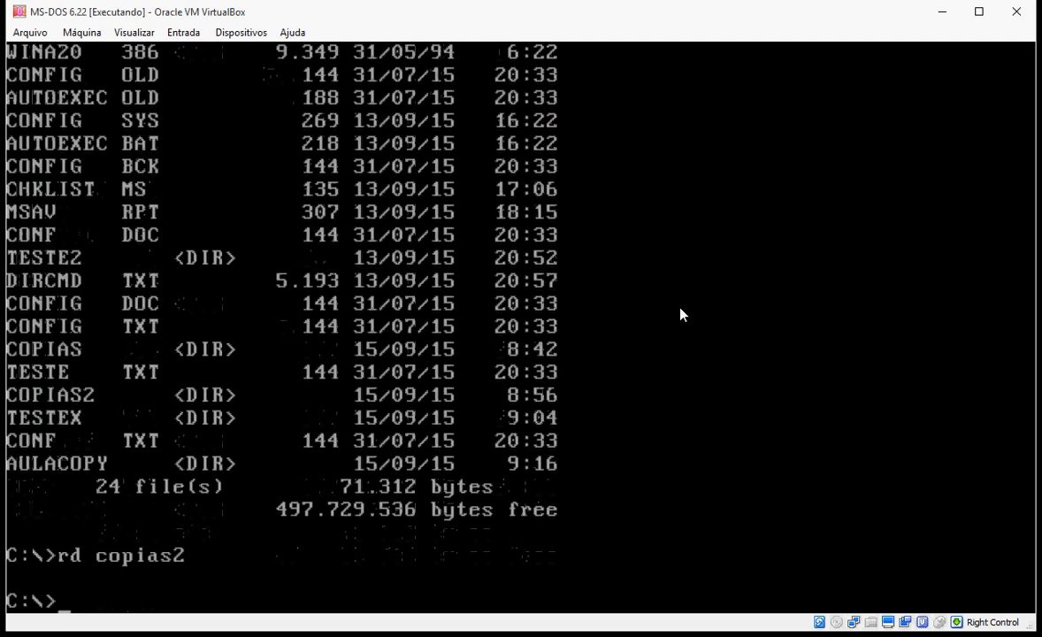
type("dir")
key("Return")
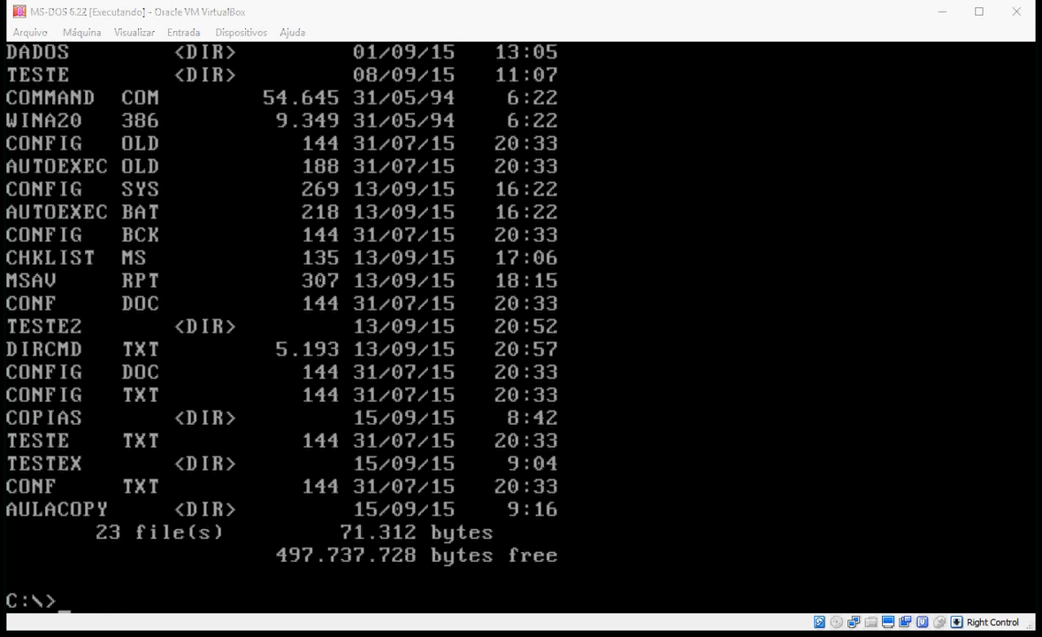
Try to rename conf.txt in the root directory to config.txt with the ren command
left_click(575, 14)
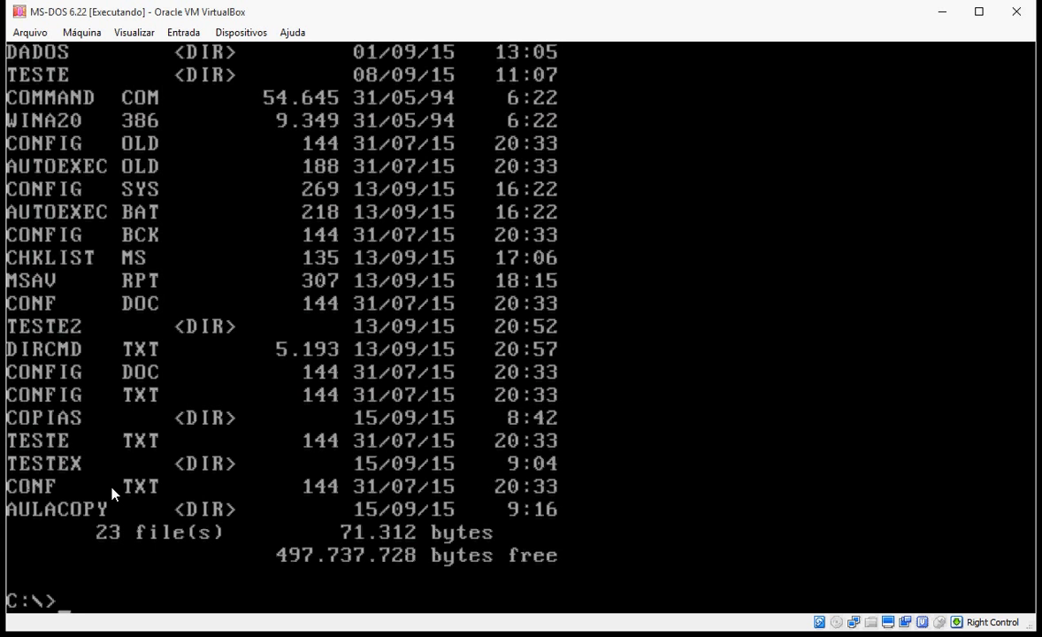
type("ren conf.t")
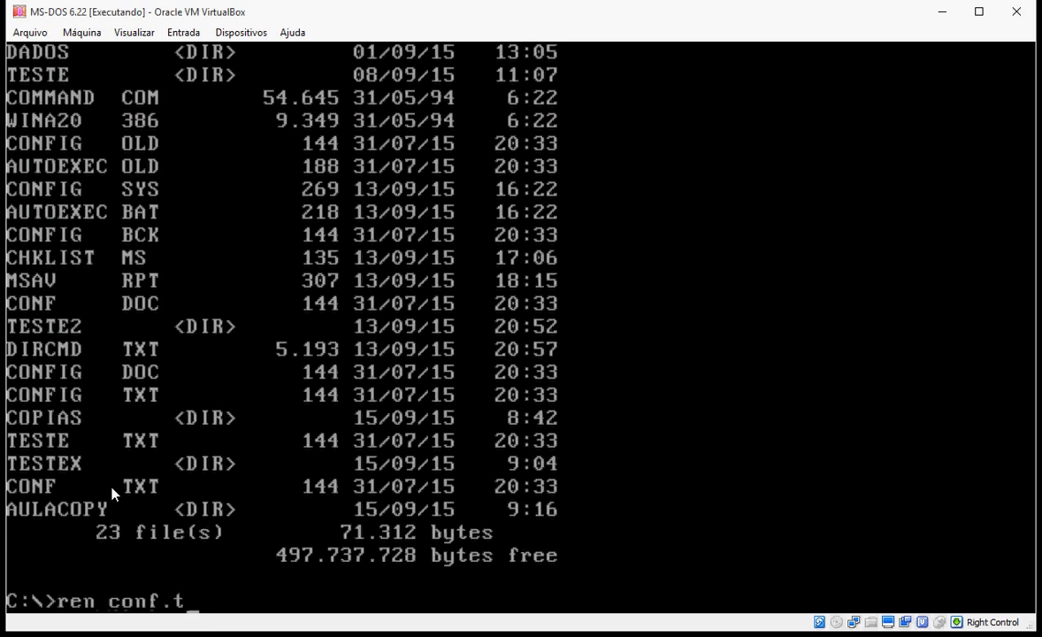
type("xt config.tx")
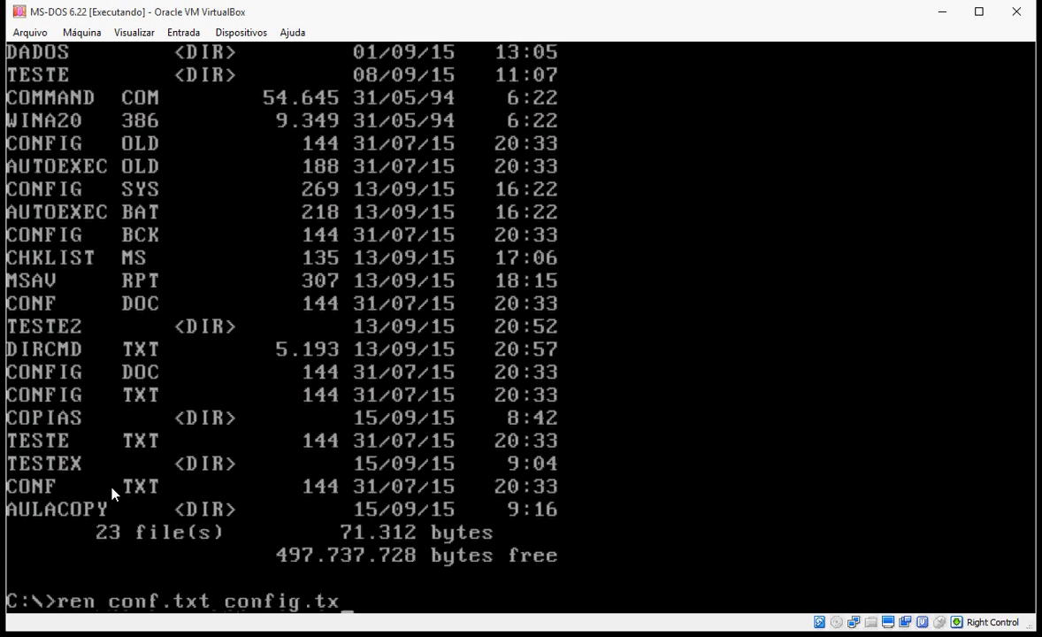
type("t")
key("Return")
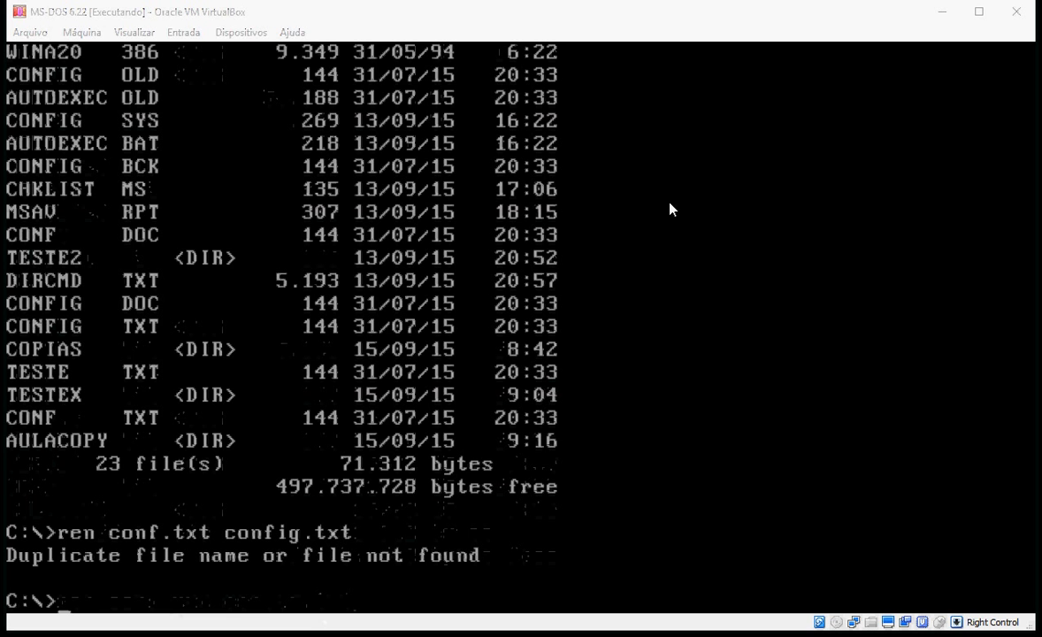
Rename conf.txt in the root directory to confi.txt with ren and list the directory to check
left_click(682, 20)
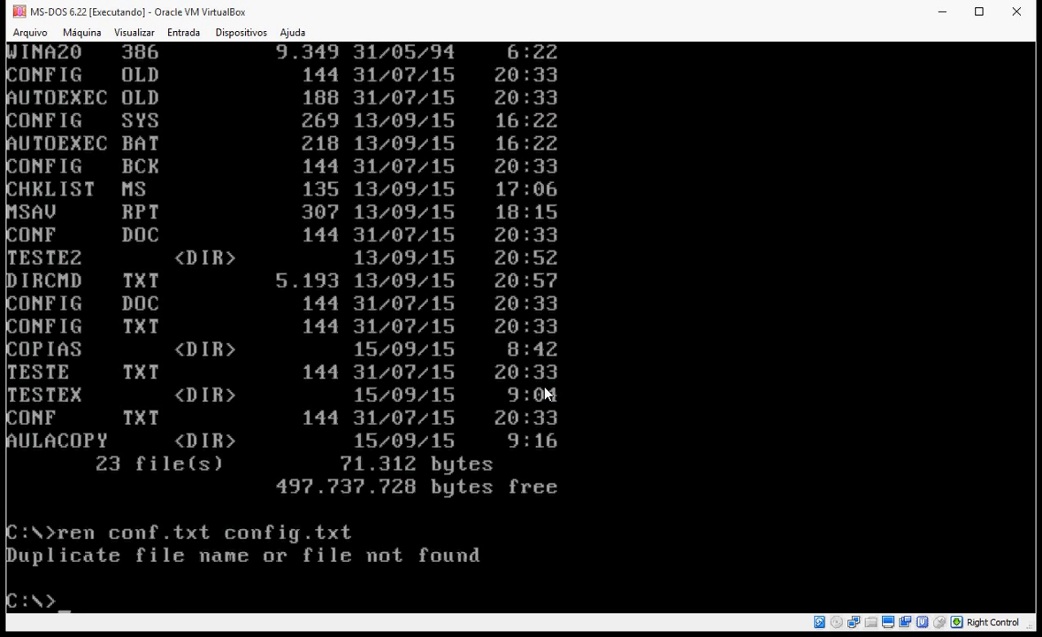
type("ren conf.txt")
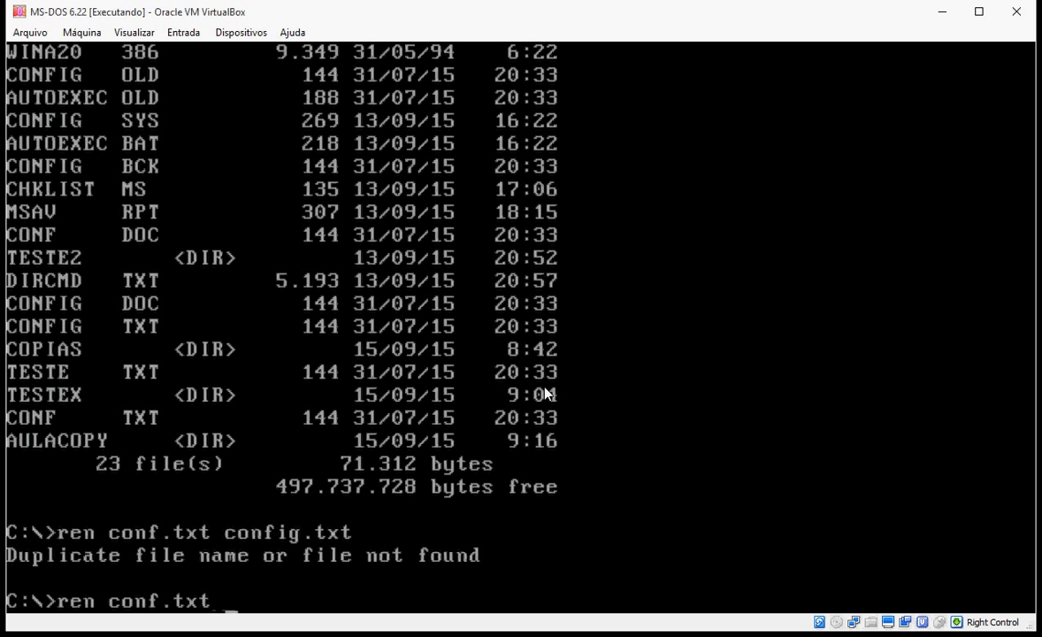
type(" confi")
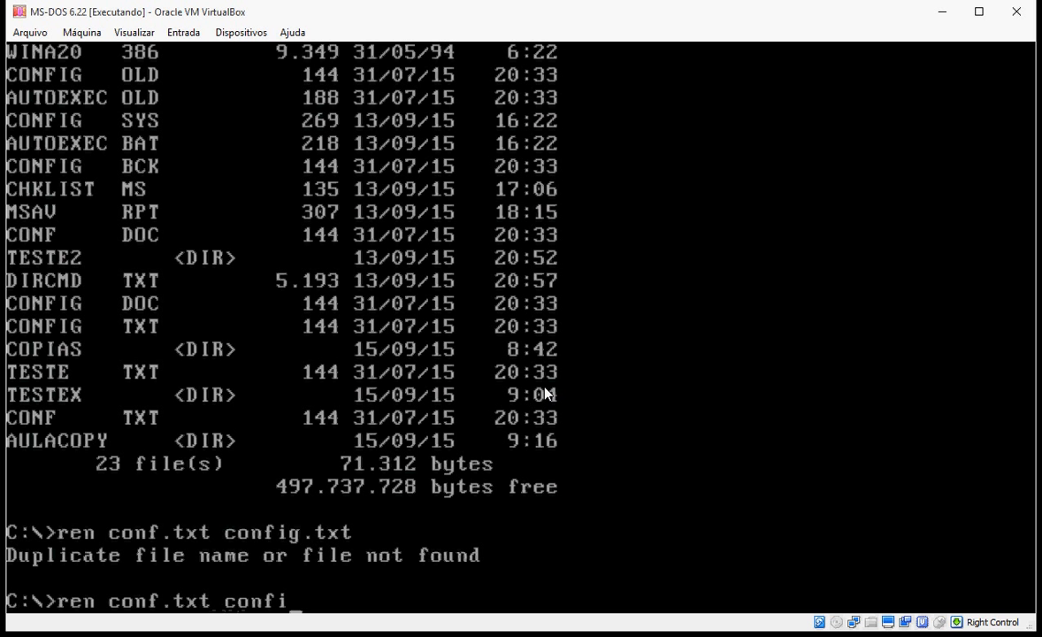
type(".txt")
key("Return")
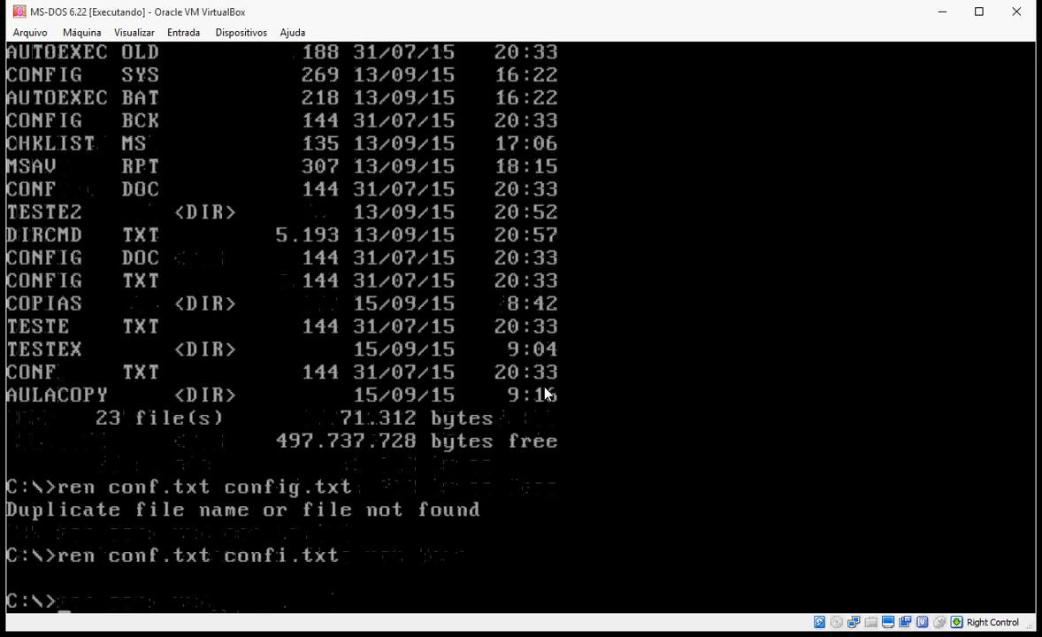
type("dir")
key("Return")
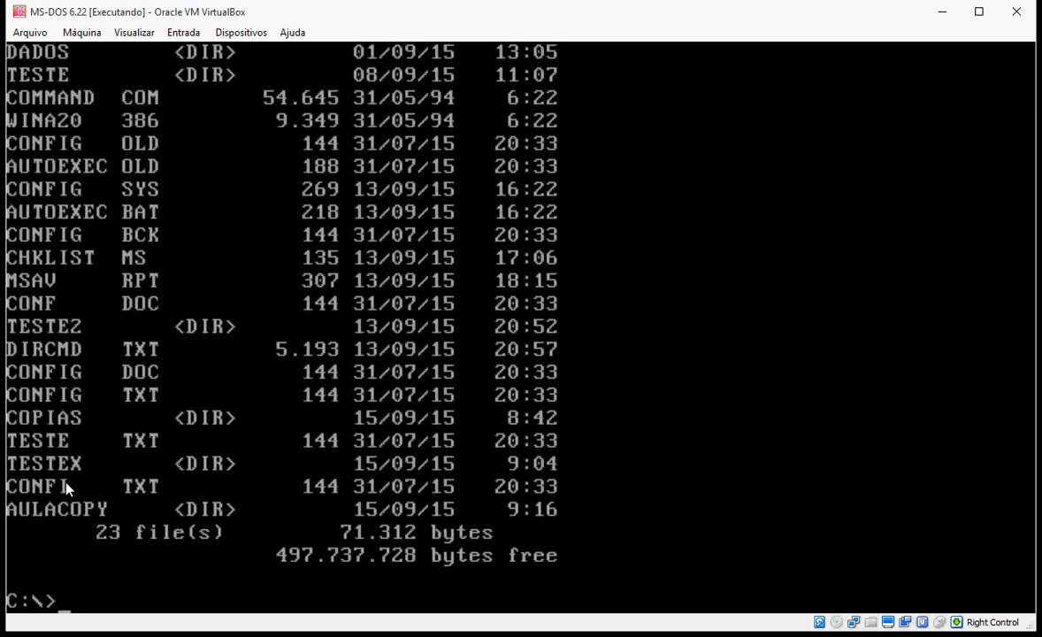
Rename the aulacopy directory to aulacop with the move command and list the root directory to check
type("dir")
key("Return")
type("move aula")
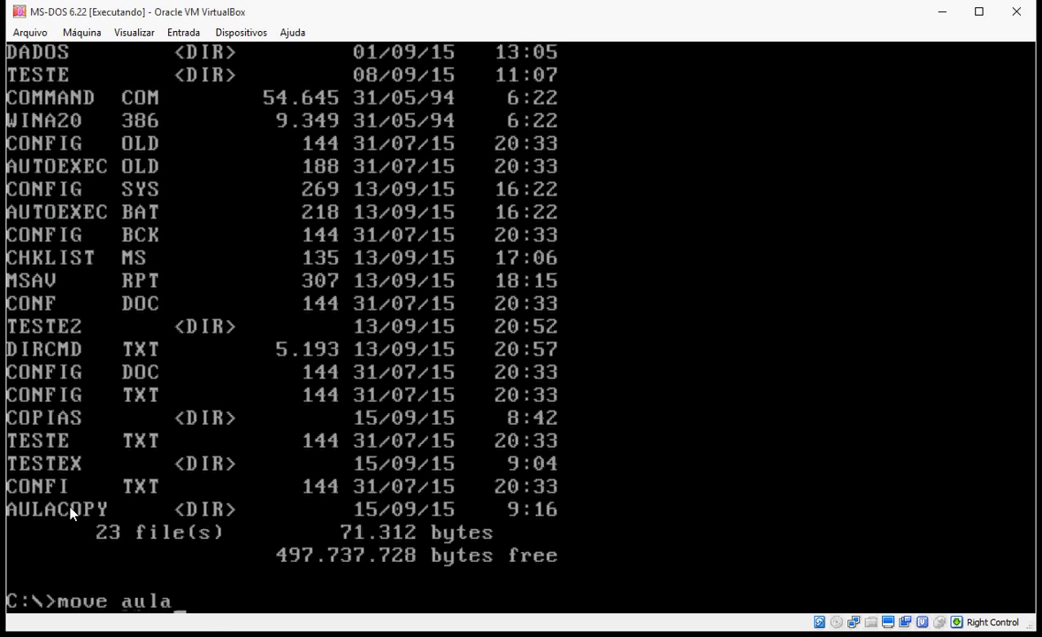
type("copy aulaco")
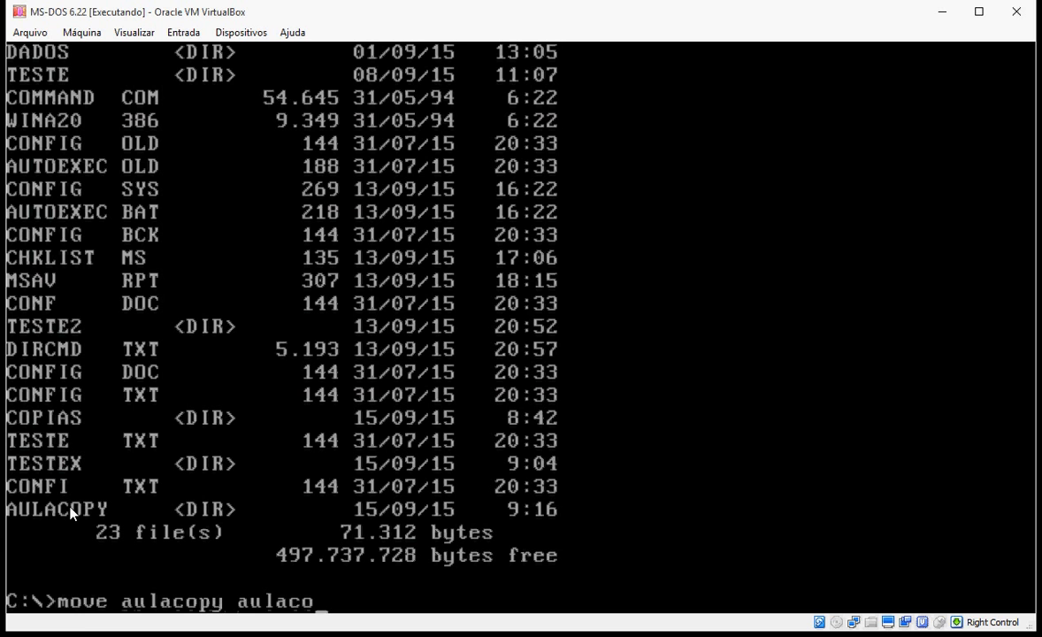
type("p")
key("Return")
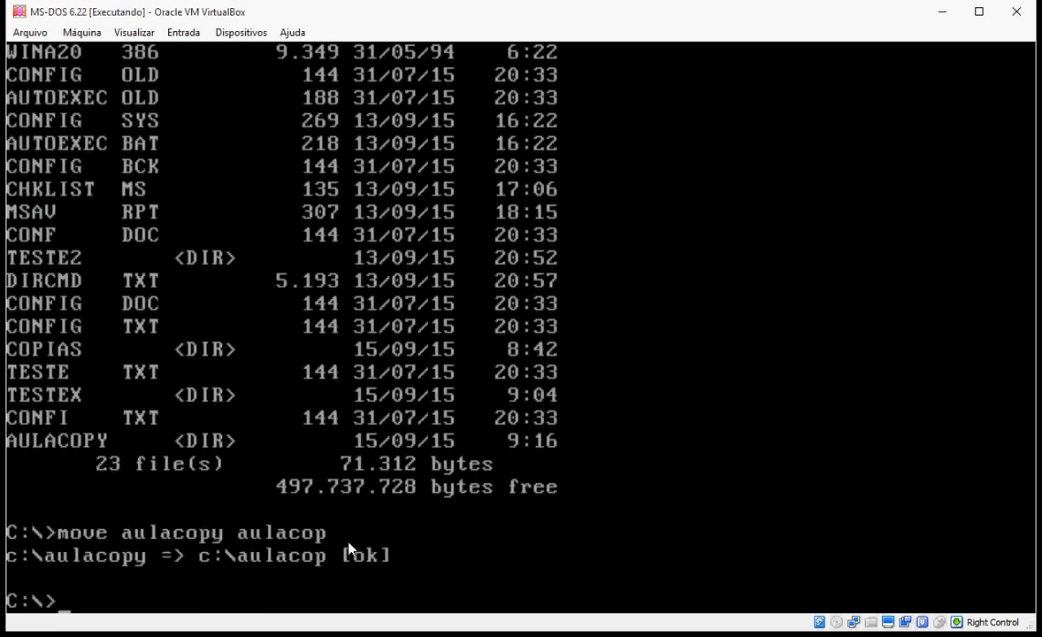
type("dir")
key("Return")
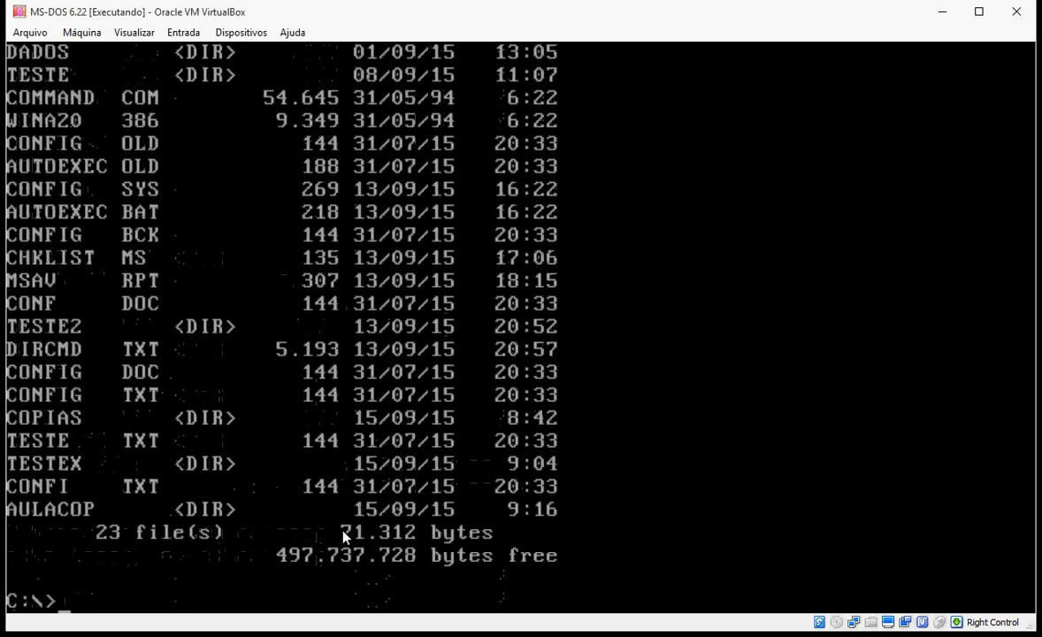